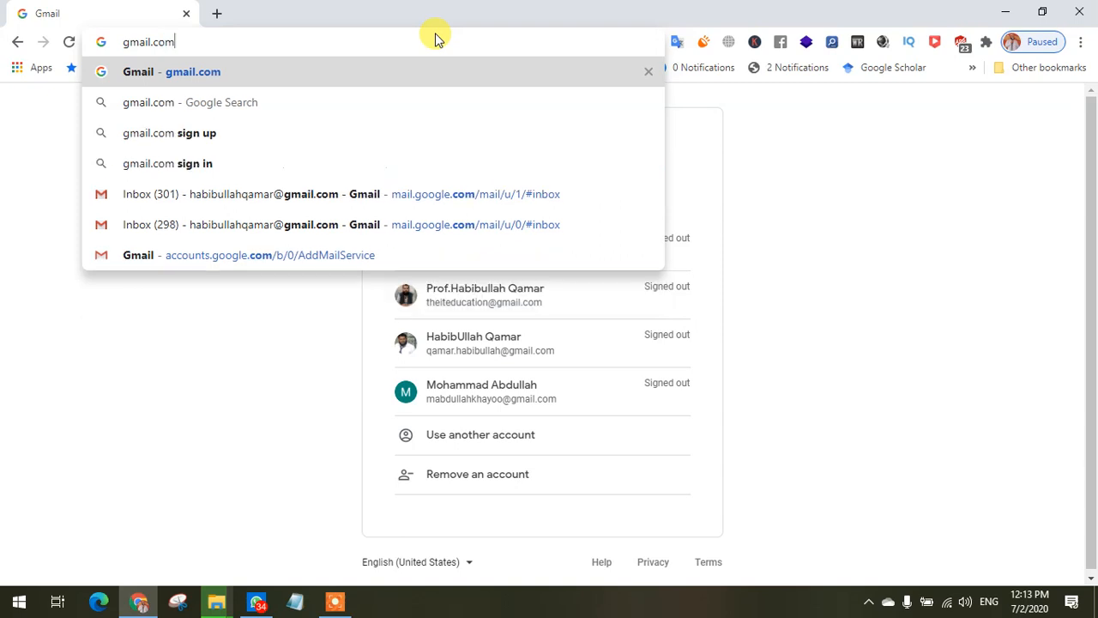
Load google.com and follow its Gmail link to reach the Choose an account page
{"action": "key", "text": "Return"}
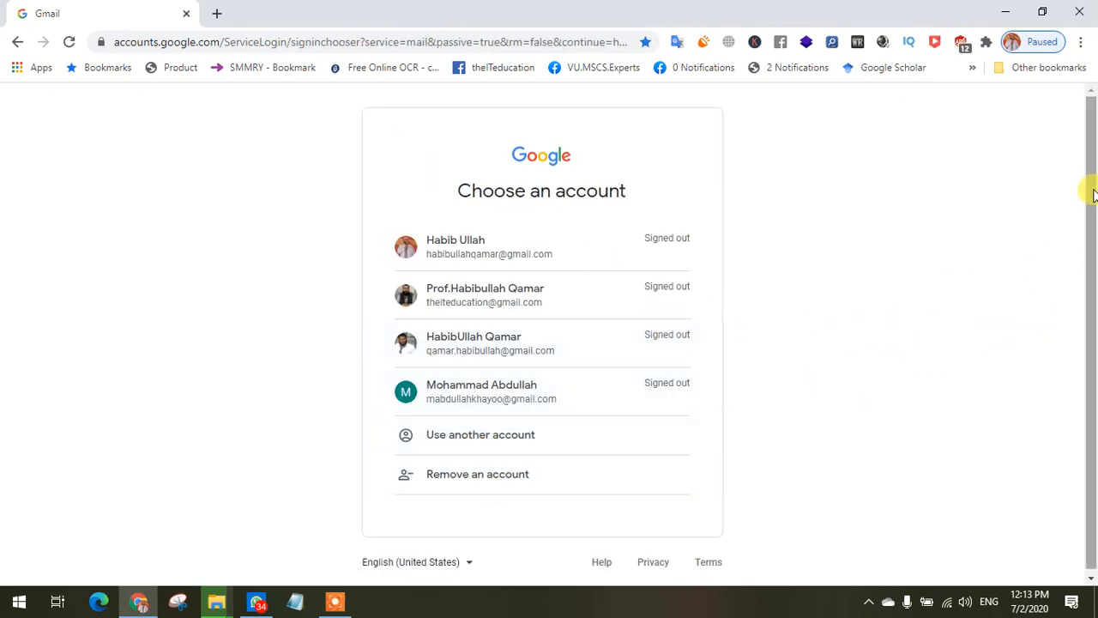
{"action": "scroll", "coordinate": [1088, 283], "scroll_direction": "down", "scroll_amount": 1}
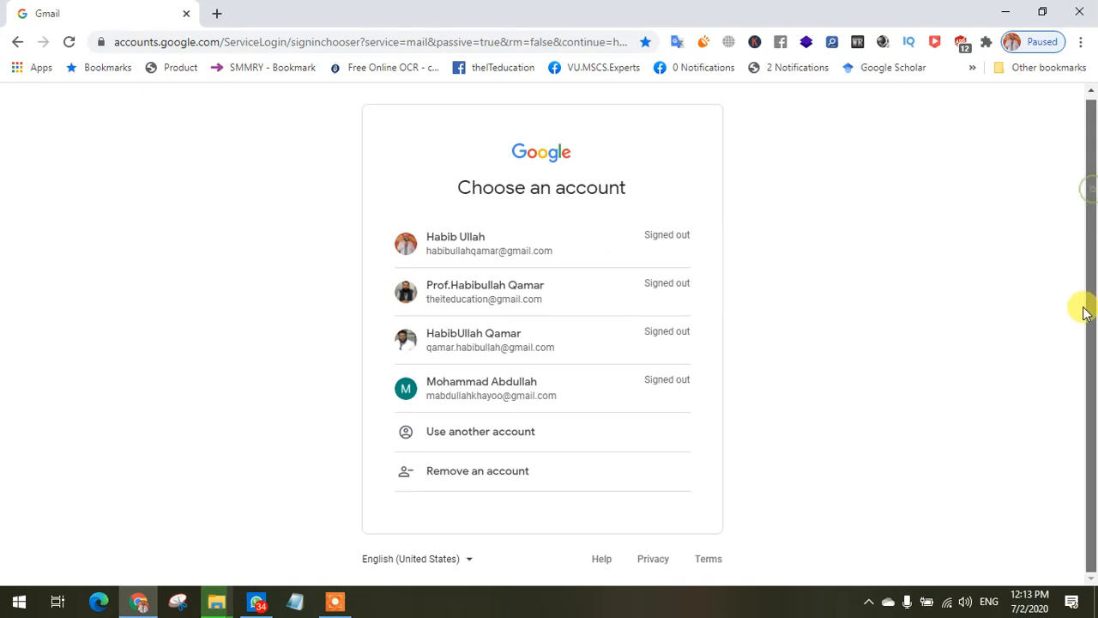
{"action": "left_click", "coordinate": [520, 42]}
{"action": "type", "text": "google."}
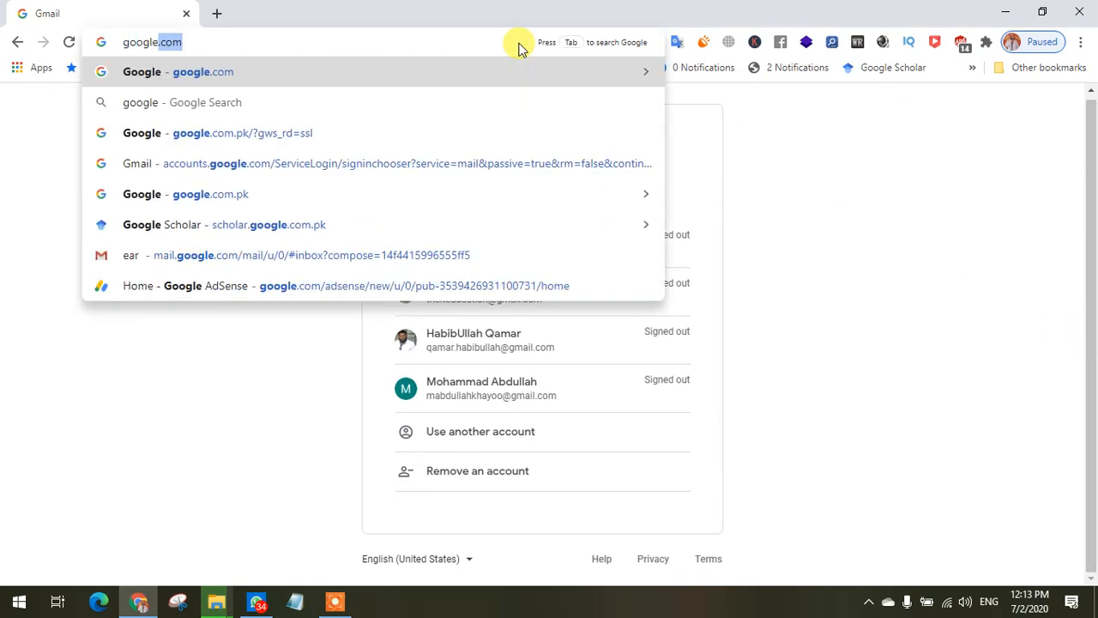
{"action": "key", "text": "Return"}
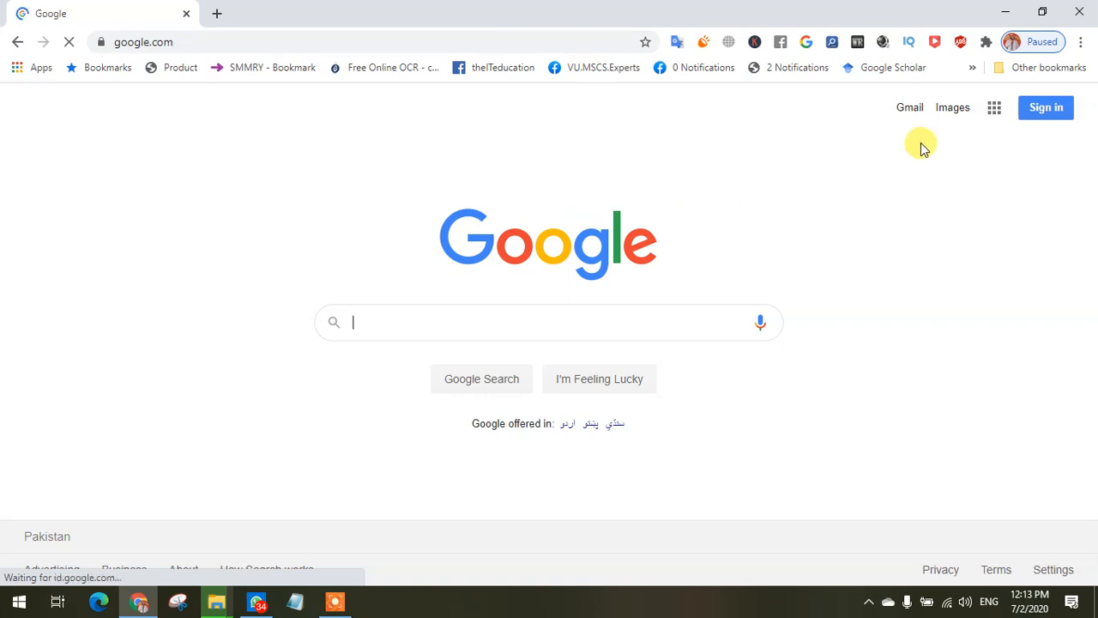
{"action": "left_click", "coordinate": [911, 114]}
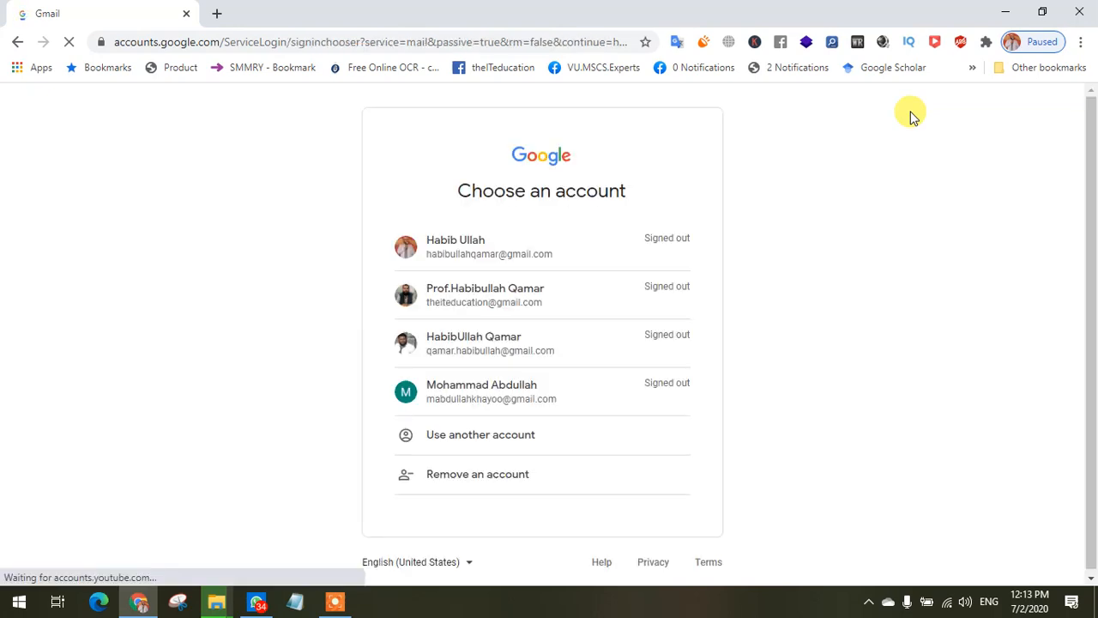
Choose another account, then create a new account for personal use
{"action": "left_click", "coordinate": [453, 445]}
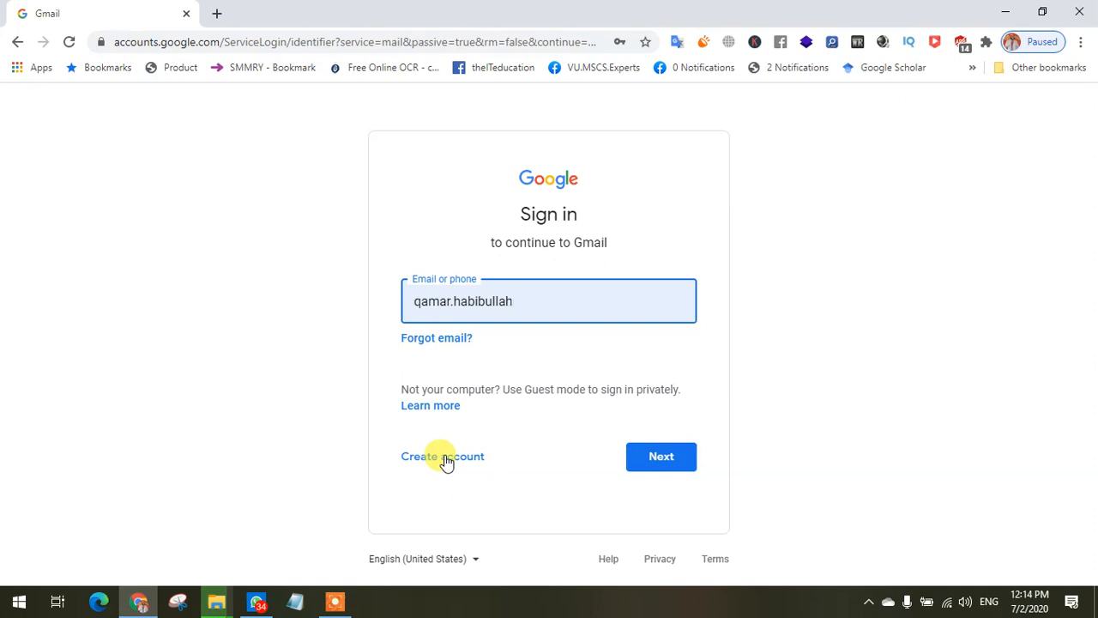
{"action": "left_click", "coordinate": [444, 457]}
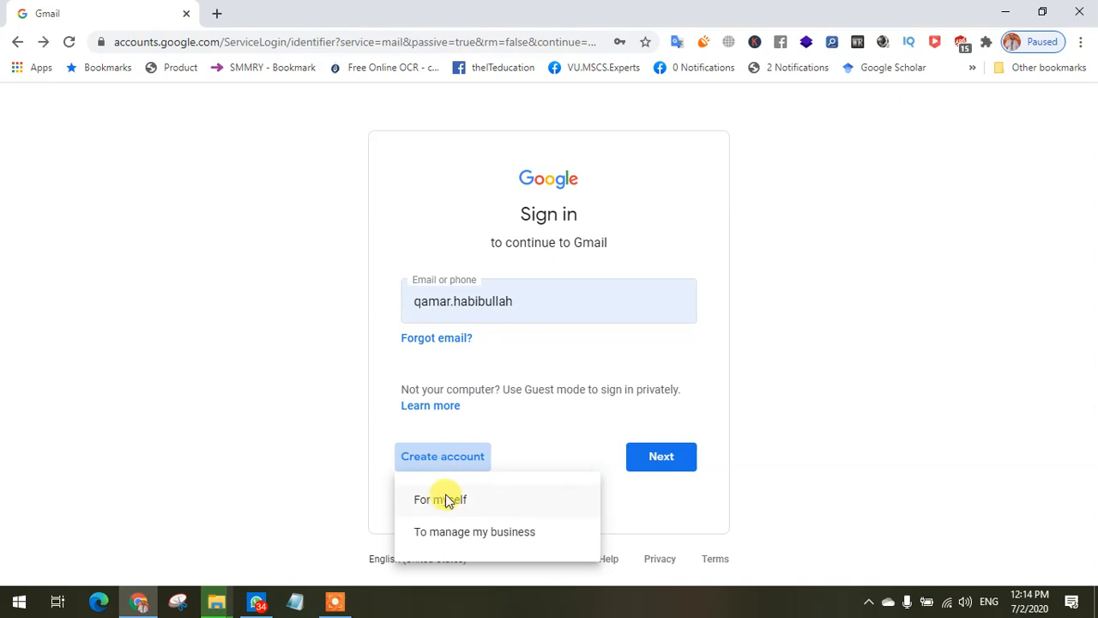
{"action": "left_click", "coordinate": [446, 497]}
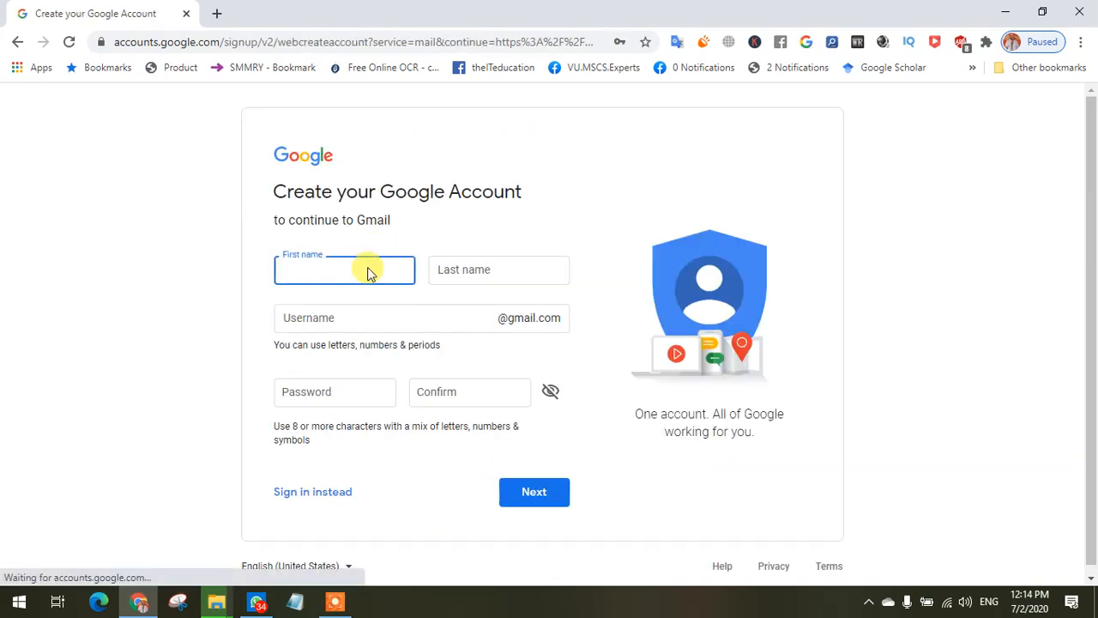
Fill in the first name, last name and username, correcting typos along the way
{"action": "type", "text": "Gaming"}
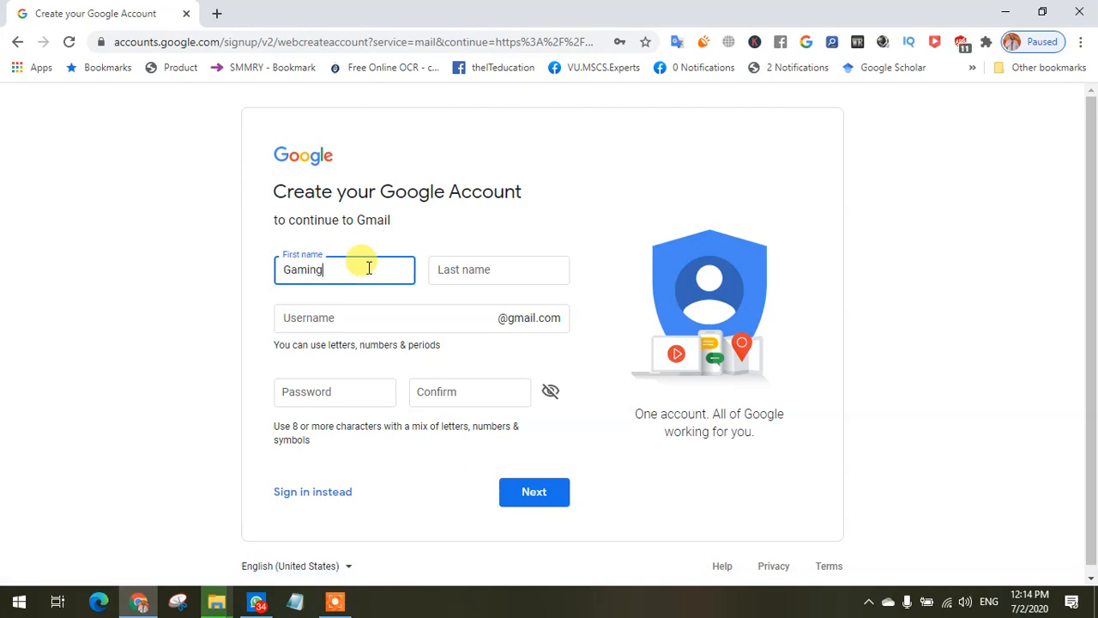
{"action": "key", "text": "Tab"}
{"action": "type", "text": "Vill;age"}
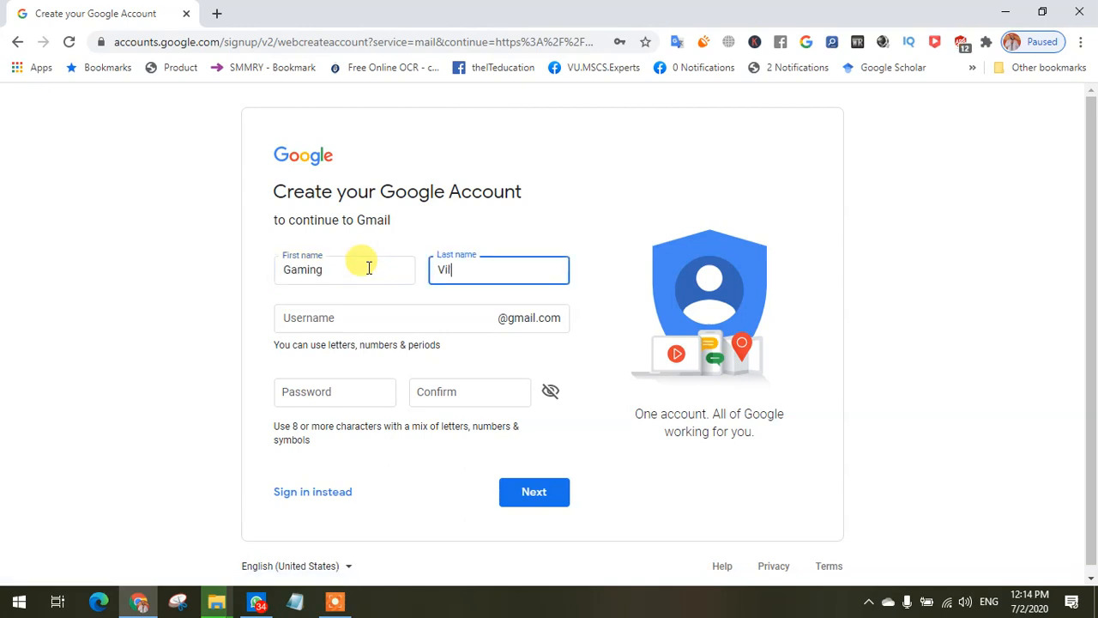
{"action": "key", "text": "BackSpace"}
{"action": "key", "text": "BackSpace"}
{"action": "key", "text": "BackSpace"}
{"action": "key", "text": "BackSpace"}
{"action": "type", "text": "alge"}
{"action": "key", "text": "Tab"}
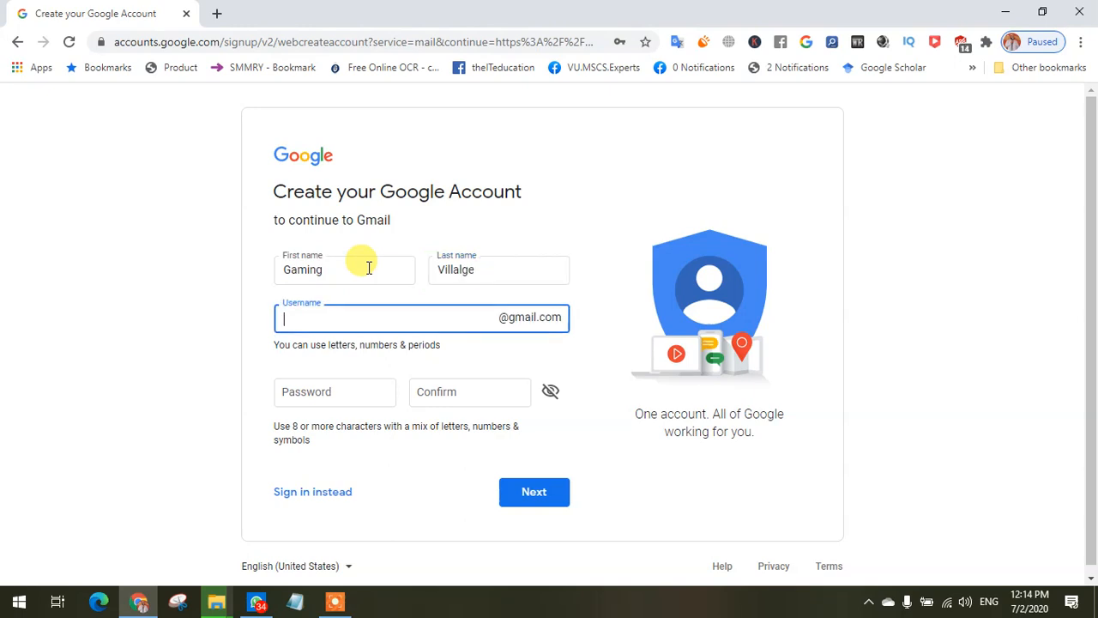
{"action": "left_click", "coordinate": [362, 269]}
{"action": "key", "text": "BackSpace"}
{"action": "key", "text": "BackSpace"}
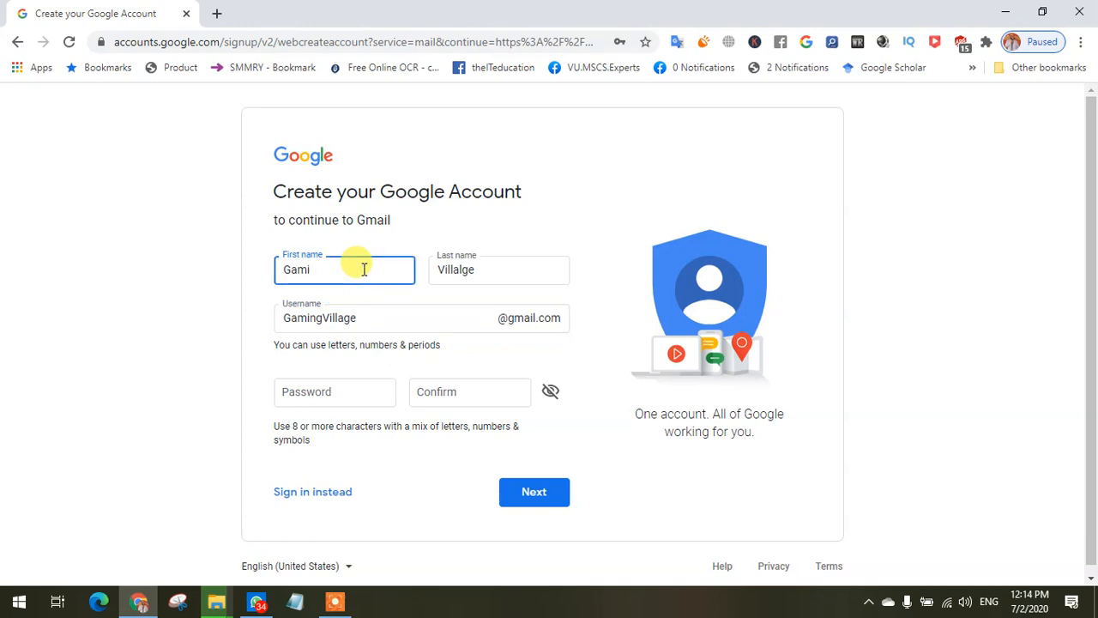
{"action": "key", "text": "BackSpace"}
{"action": "key", "text": "BackSpace"}
{"action": "key", "text": "BackSpace"}
{"action": "key", "text": "BackSpace"}
{"action": "type", "text": "M"}
{"action": "key", "text": "ctrl+l"}
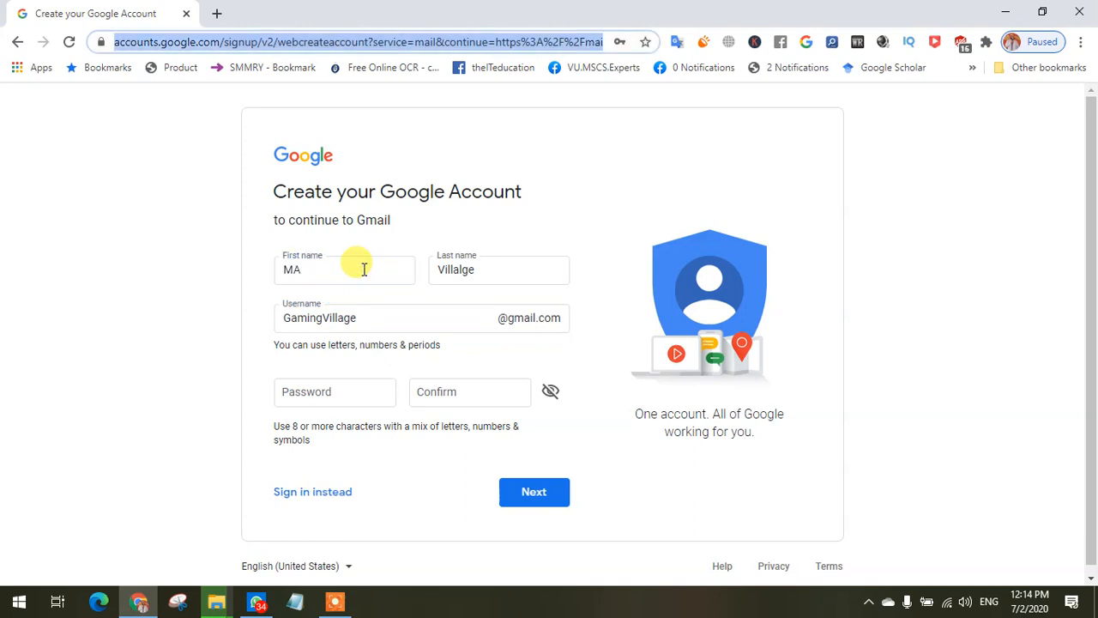
{"action": "double_click", "coordinate": [364, 269]}
{"action": "key", "text": "Tab"}
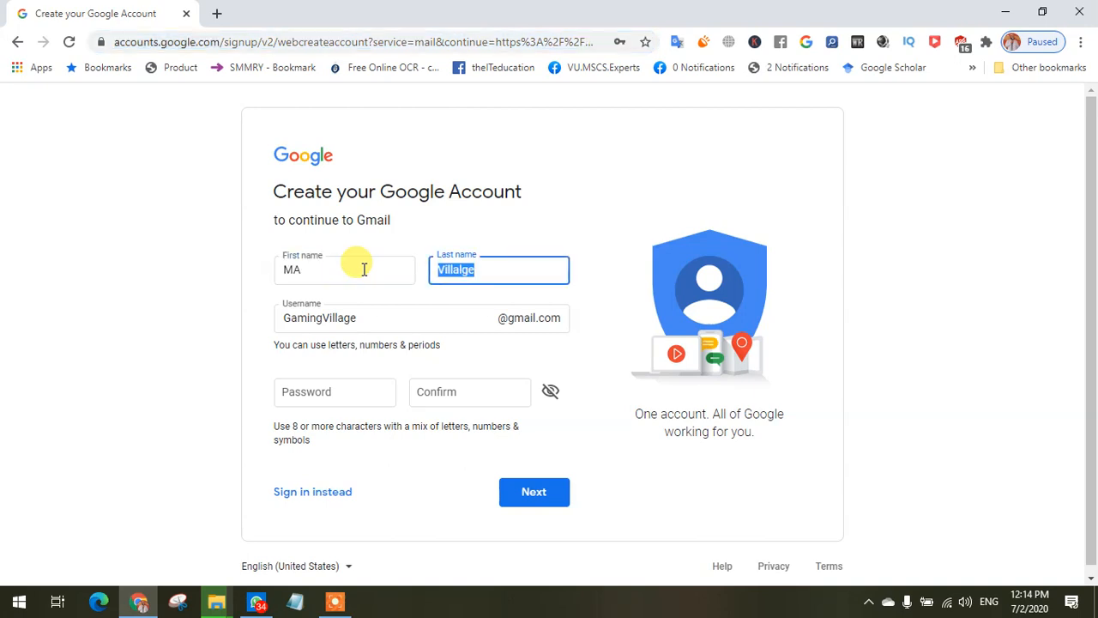
{"action": "key", "text": "Tab"}
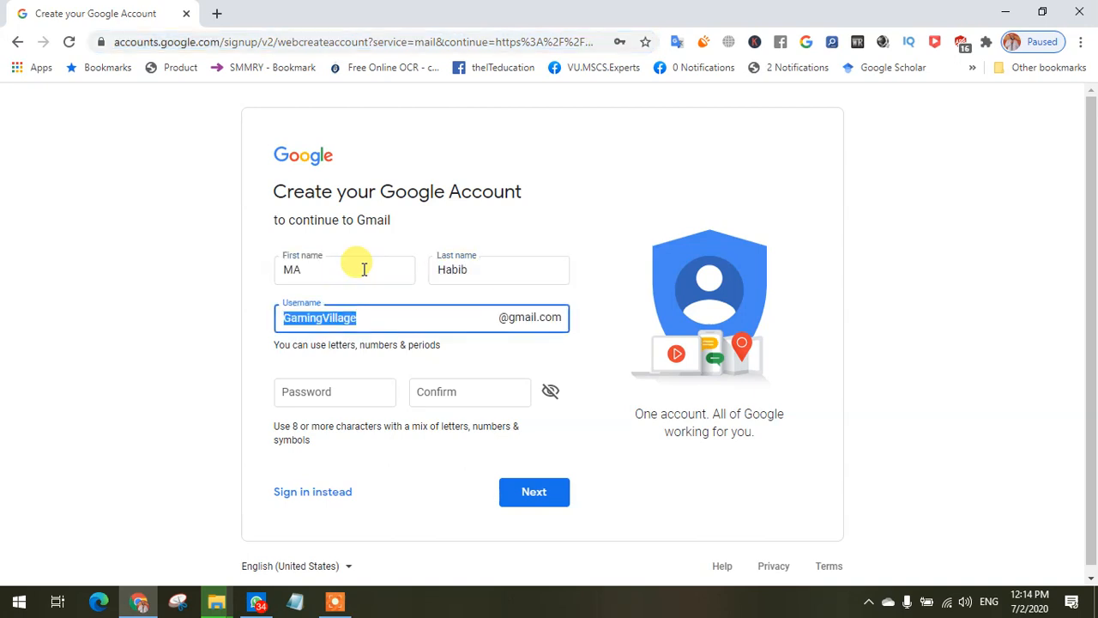
Enter and confirm the account password, then submit the sign-up form
{"action": "left_click", "coordinate": [338, 395]}
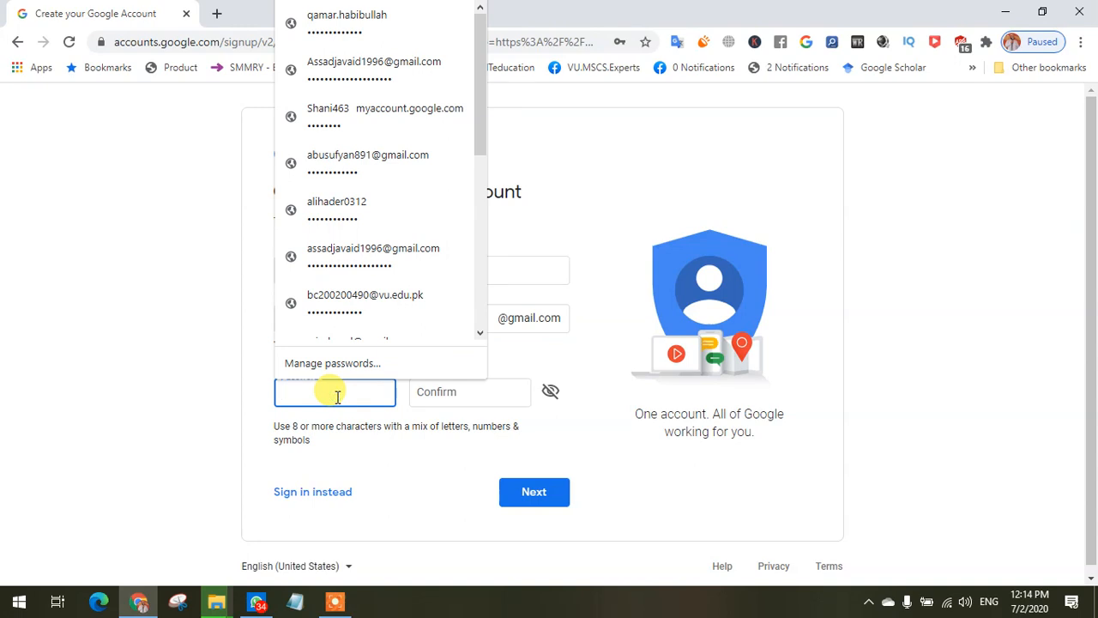
{"action": "type", "text": "*********"}
{"action": "key", "text": "Tab"}
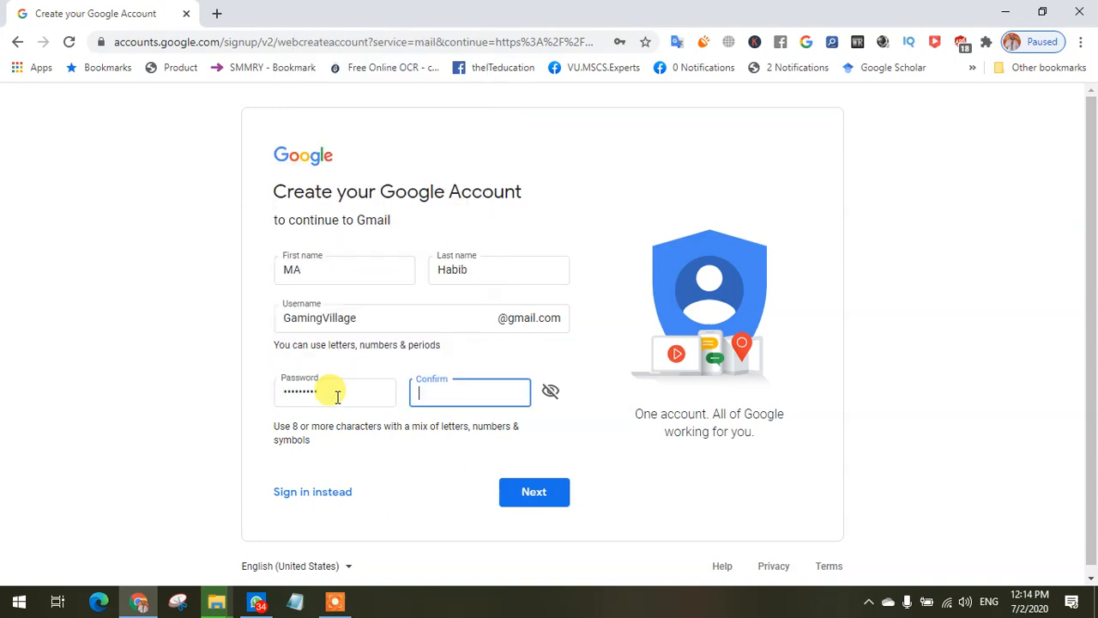
{"action": "type", "text": "*******"}
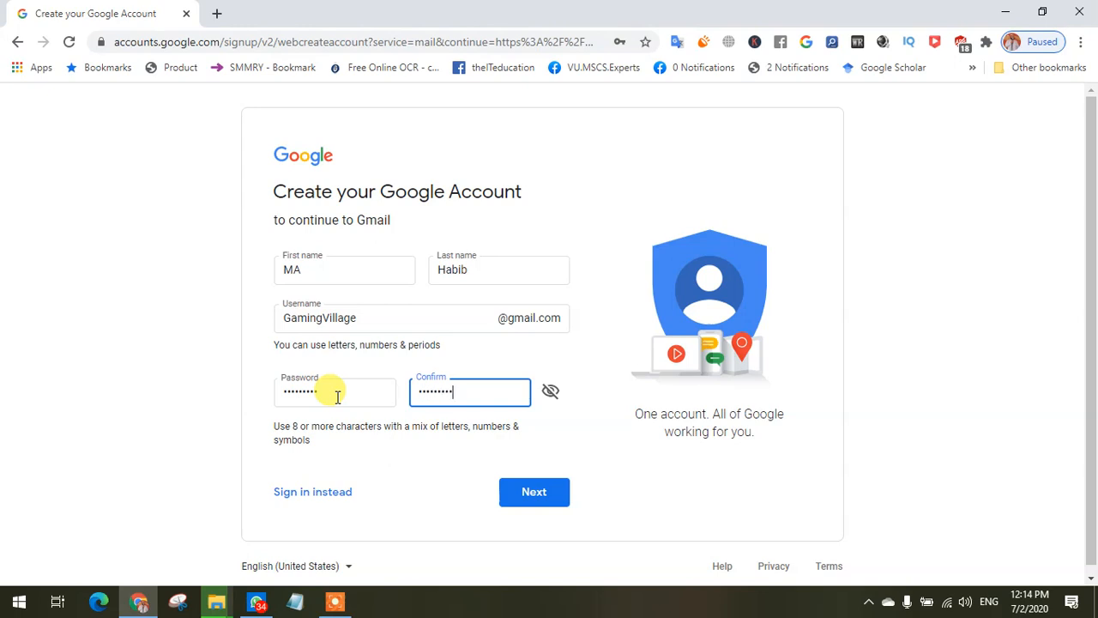
{"action": "left_click", "coordinate": [441, 496]}
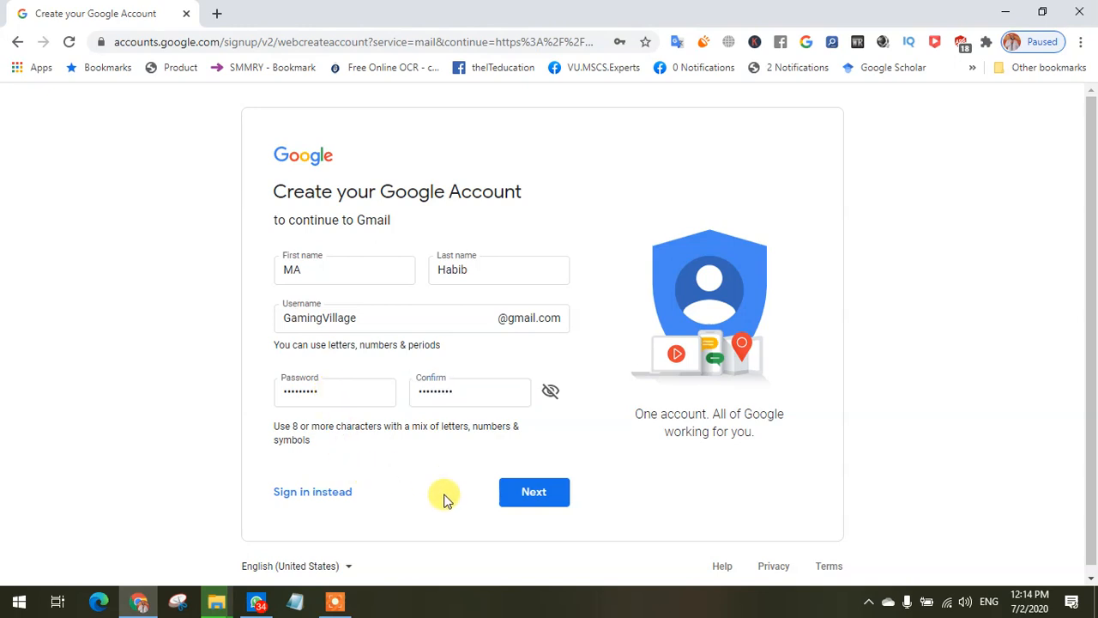
{"action": "left_click", "coordinate": [534, 498]}
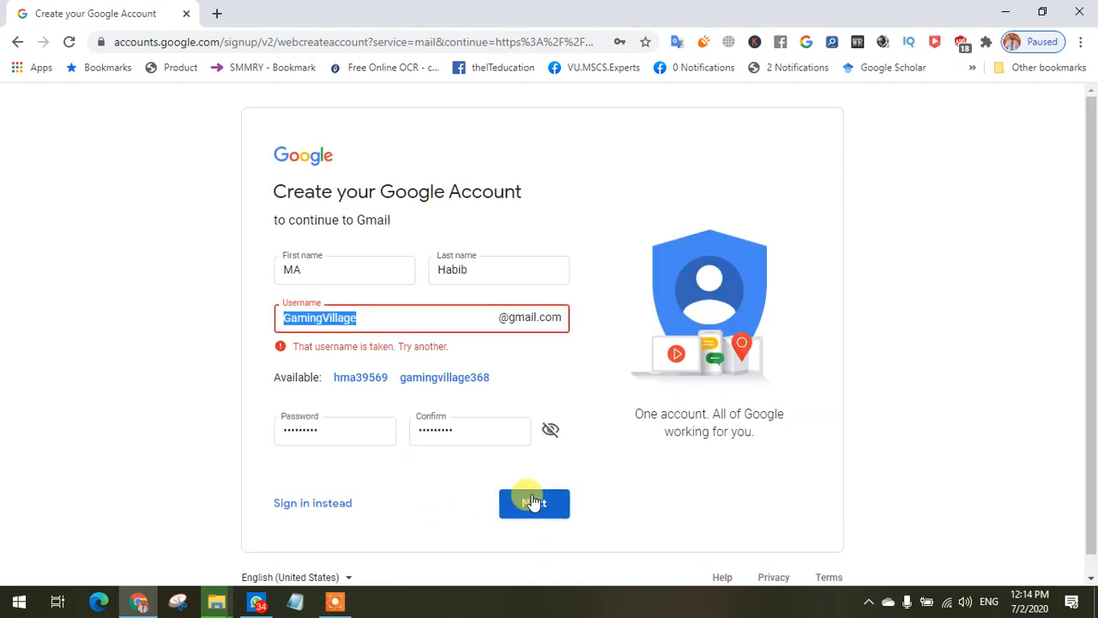
Append digits to the taken username and submit the form again
{"action": "left_click", "coordinate": [348, 322]}
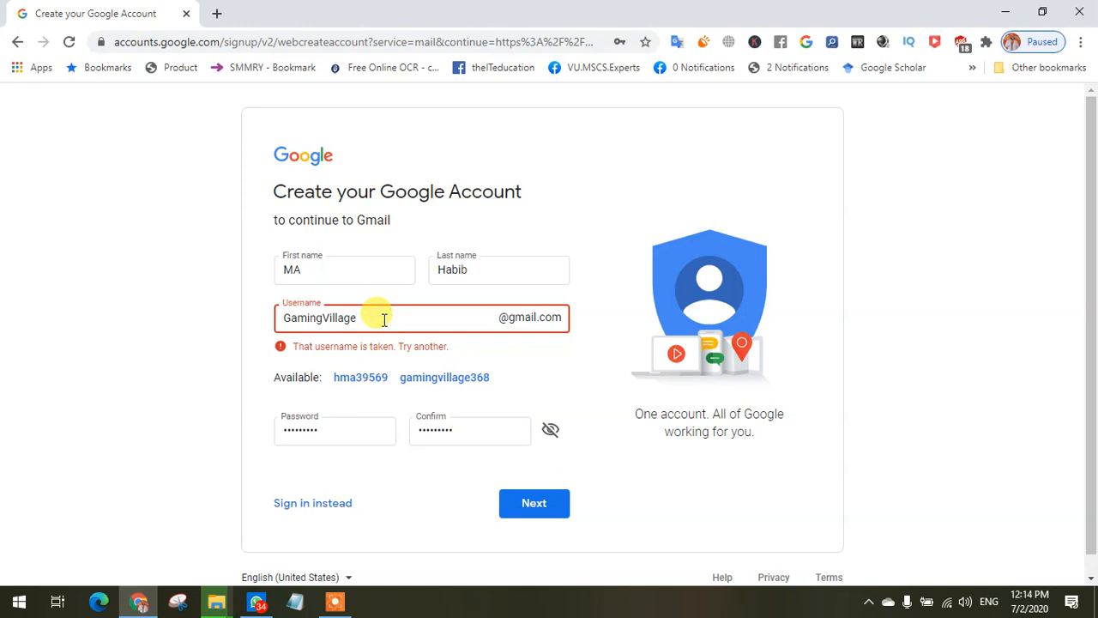
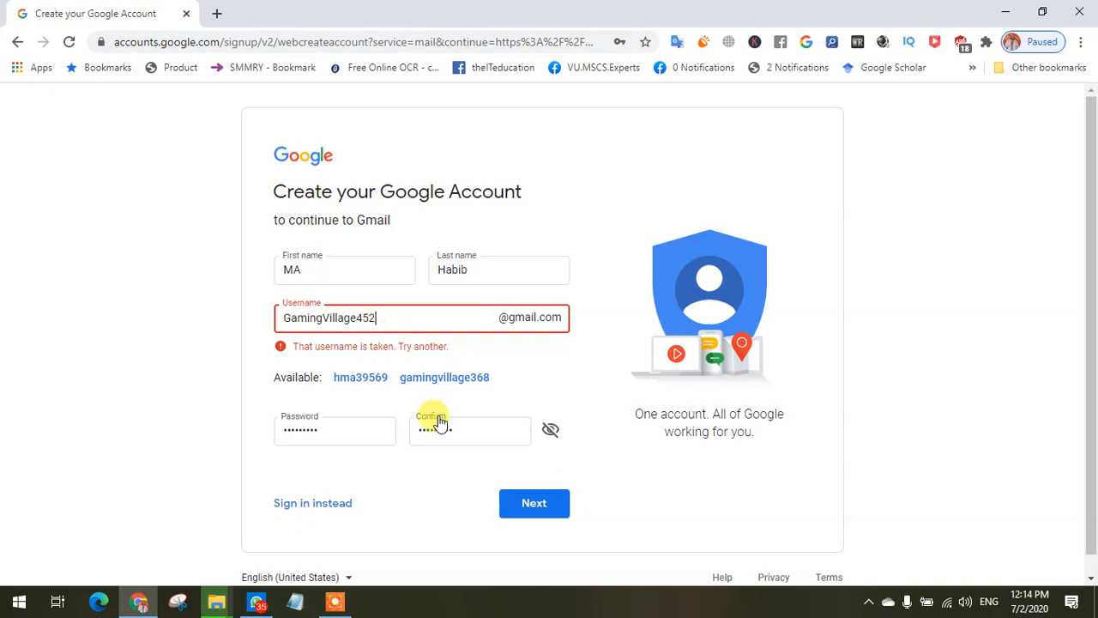
{"action": "left_click", "coordinate": [530, 503]}
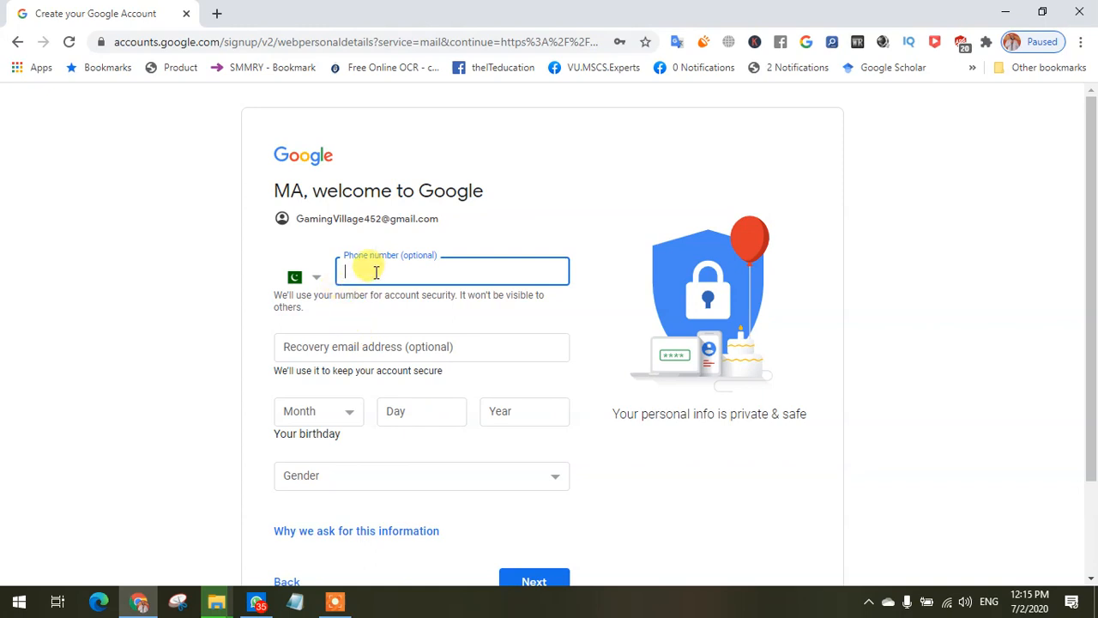
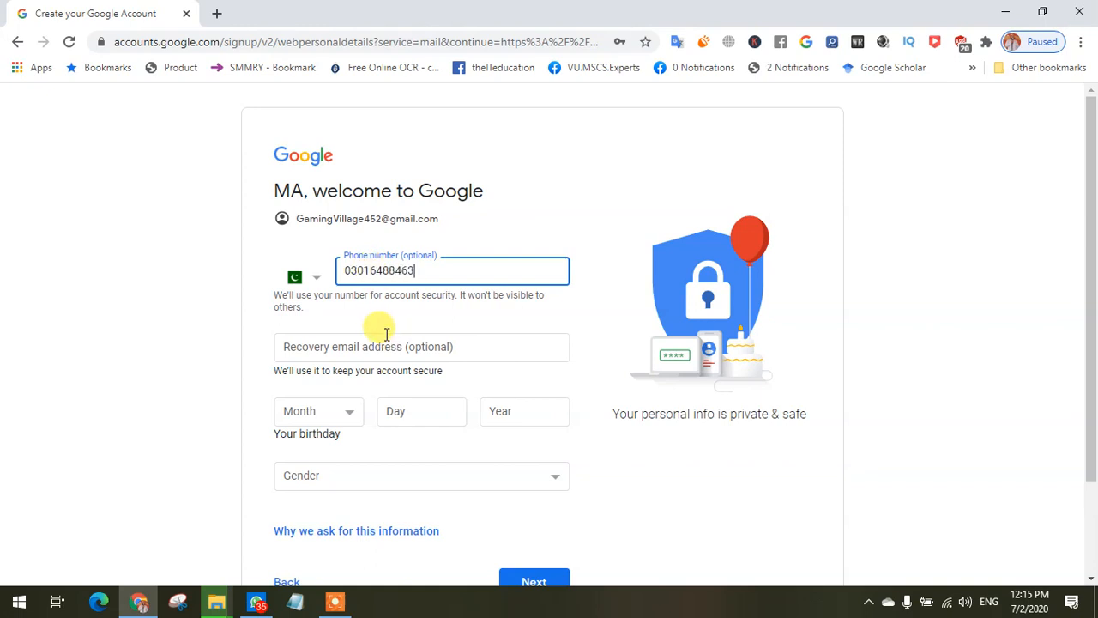
Enter the phone number and a recovery email address
{"action": "left_click", "coordinate": [328, 352]}
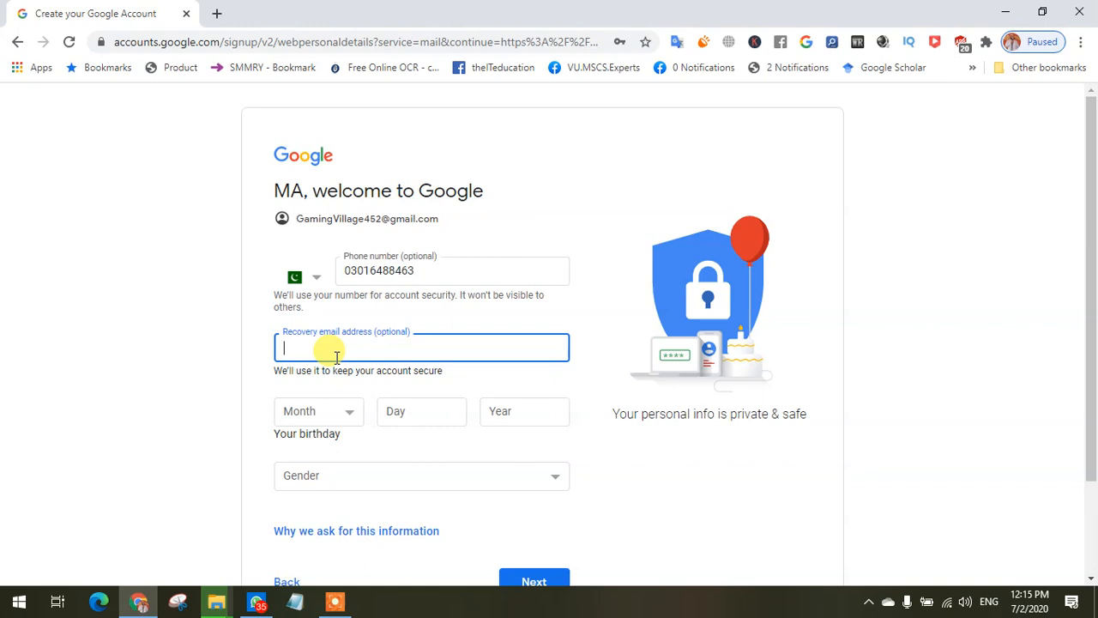
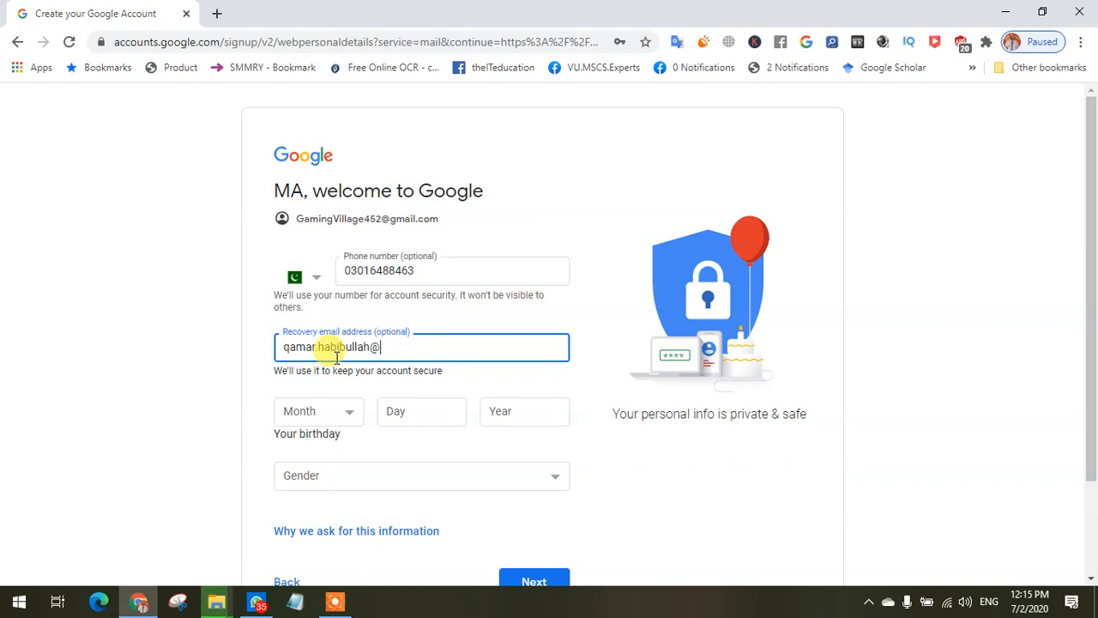
Set the birthday to June 09, 2002
{"action": "left_click", "coordinate": [349, 414]}
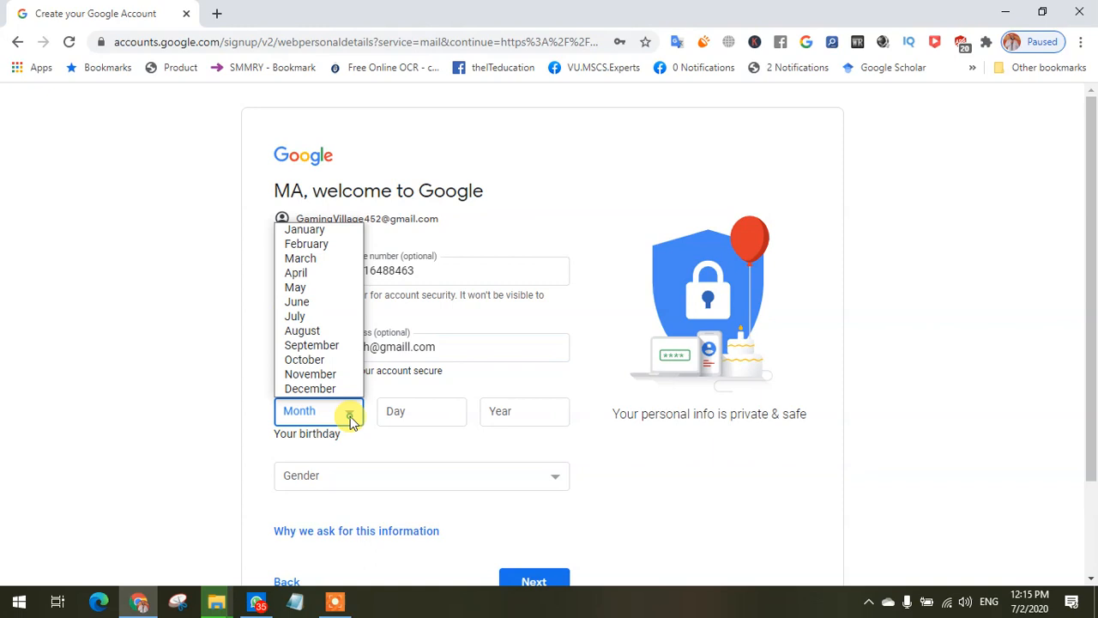
{"action": "left_click", "coordinate": [324, 301]}
{"action": "left_click", "coordinate": [424, 415]}
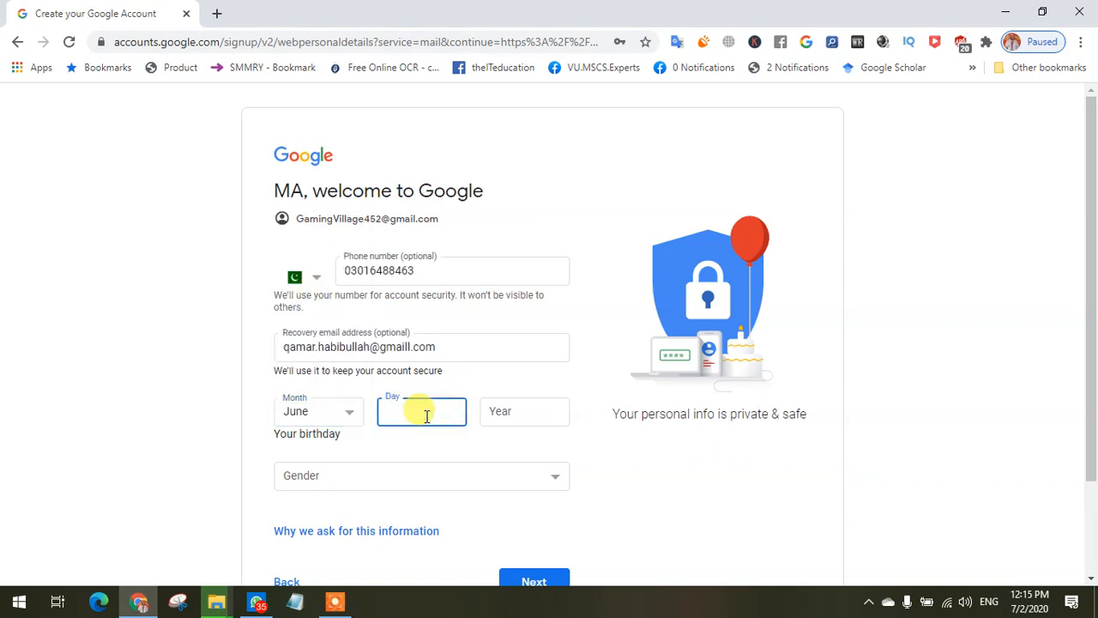
{"action": "type", "text": "09"}
{"action": "left_click", "coordinate": [540, 419]}
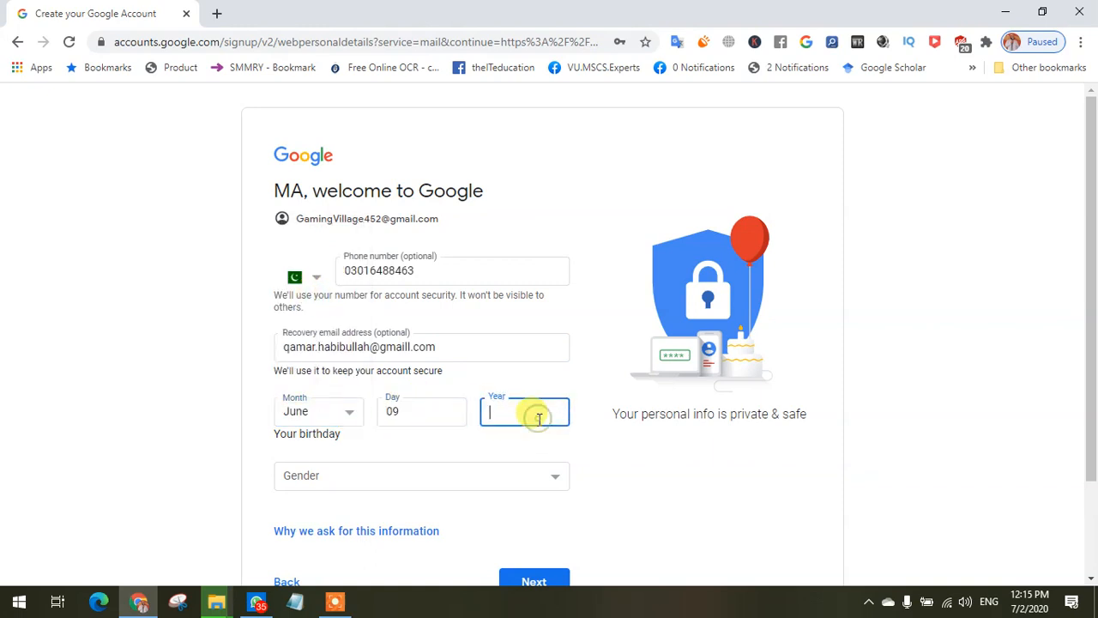
{"action": "type", "text": "2001"}
{"action": "key", "text": "BackSpace"}
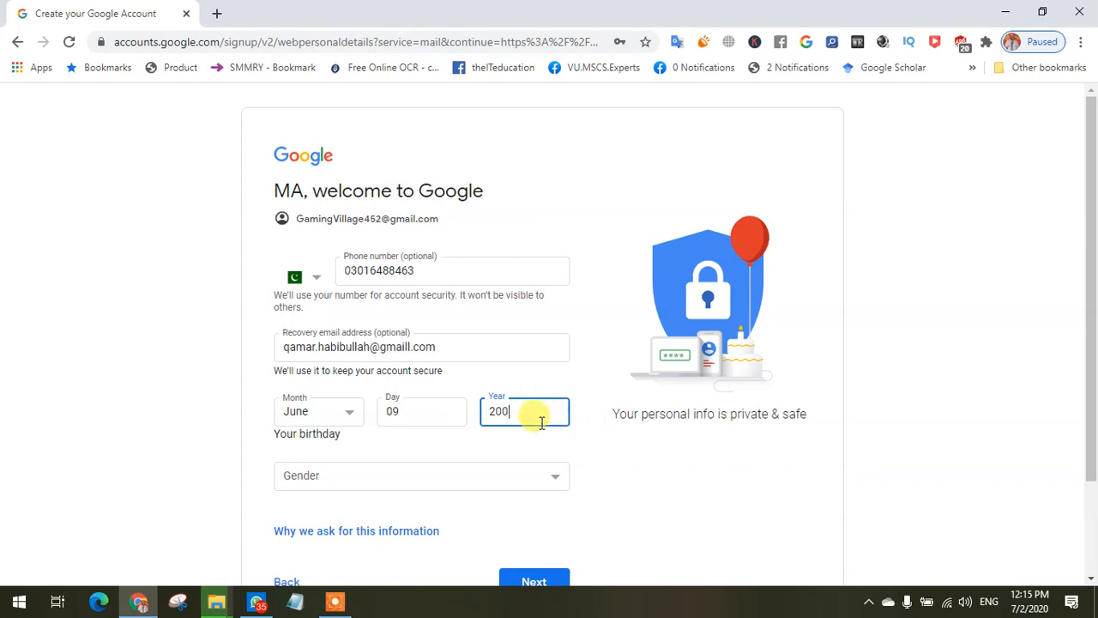
{"action": "type", "text": "2"}
Choose Male as the gender and submit the personal details
{"action": "scroll", "coordinate": [1093, 283], "scroll_direction": "down", "scroll_amount": 1}
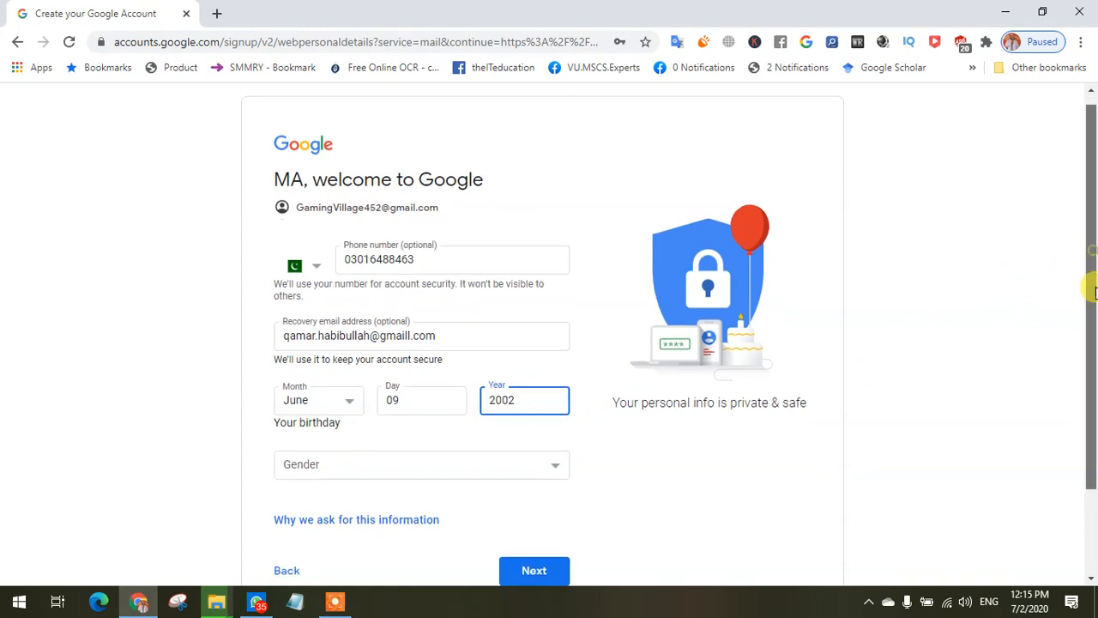
{"action": "scroll", "coordinate": [1095, 291], "scroll_direction": "down", "scroll_amount": 2}
{"action": "left_click", "coordinate": [512, 369]}
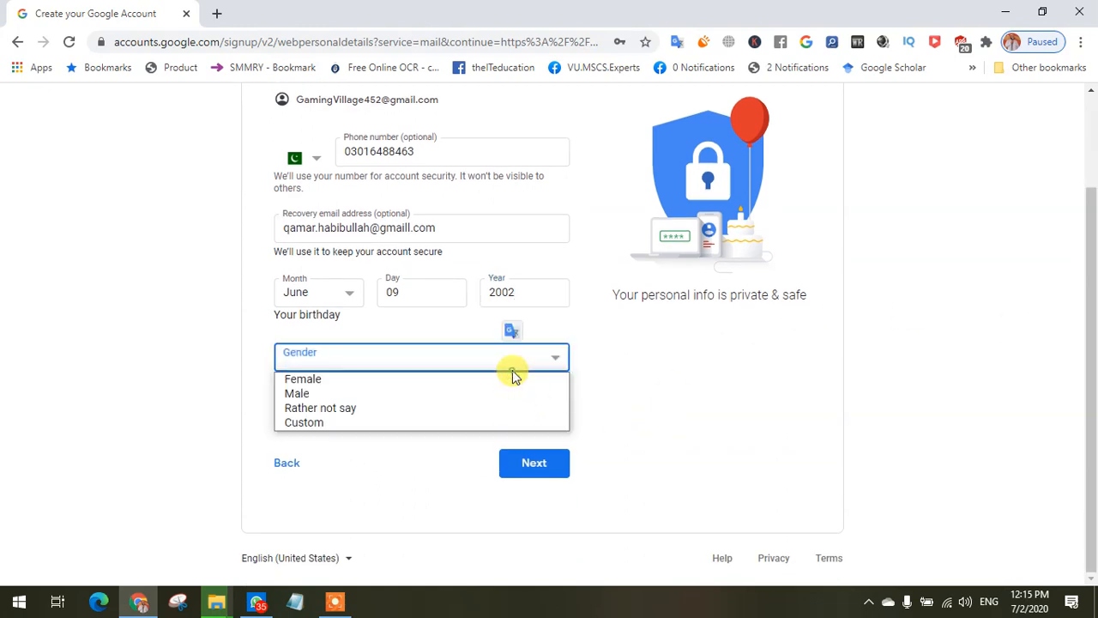
{"action": "left_click_drag", "start_coordinate": [333, 393], "coordinate": [378, 424]}
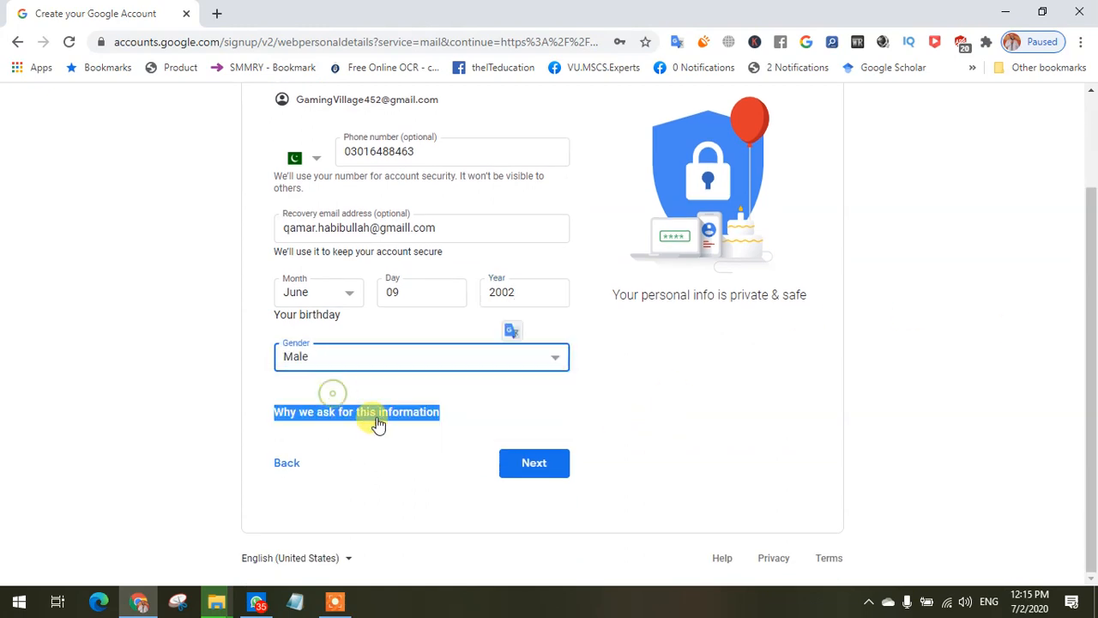
{"action": "left_click", "coordinate": [363, 455]}
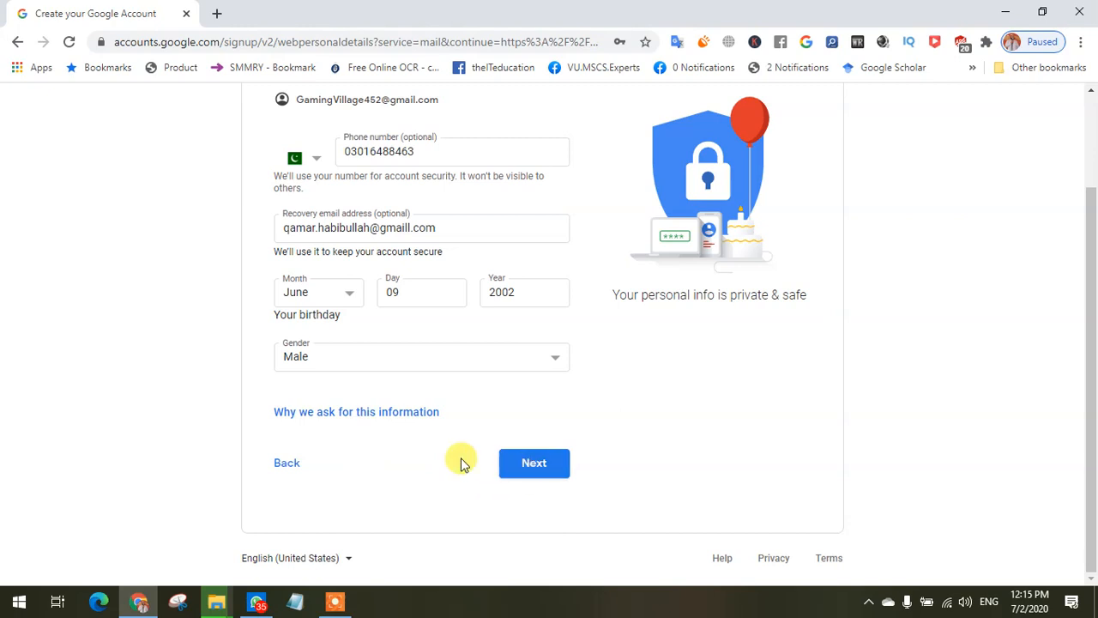
{"action": "left_click", "coordinate": [530, 470]}
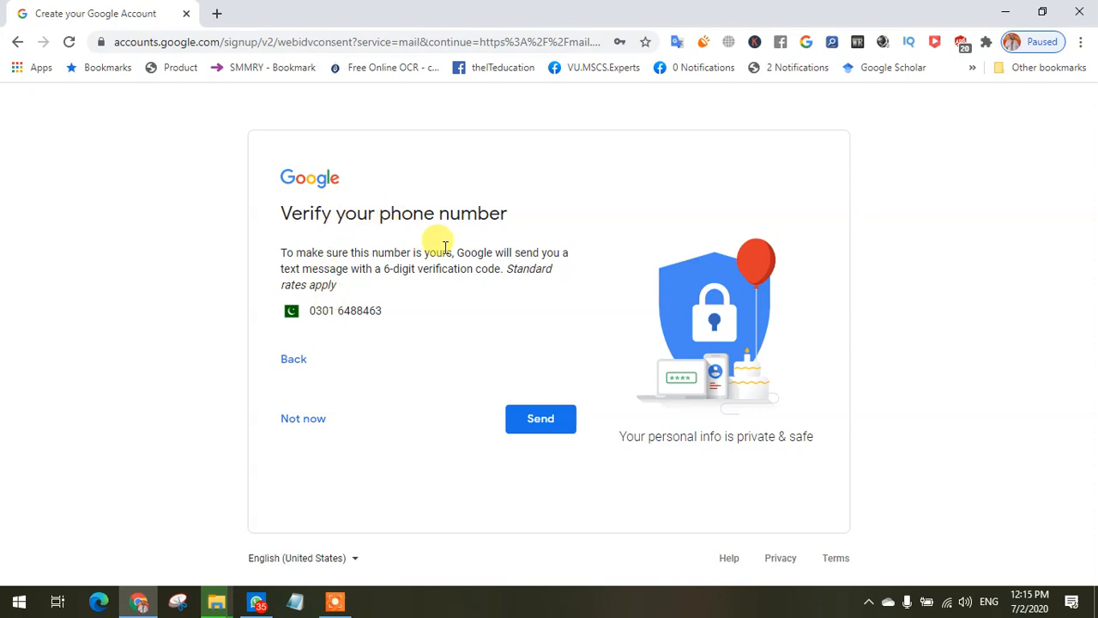
Verify the phone with the texted code and skip the extra phone-number uses
{"action": "left_click", "coordinate": [516, 418]}
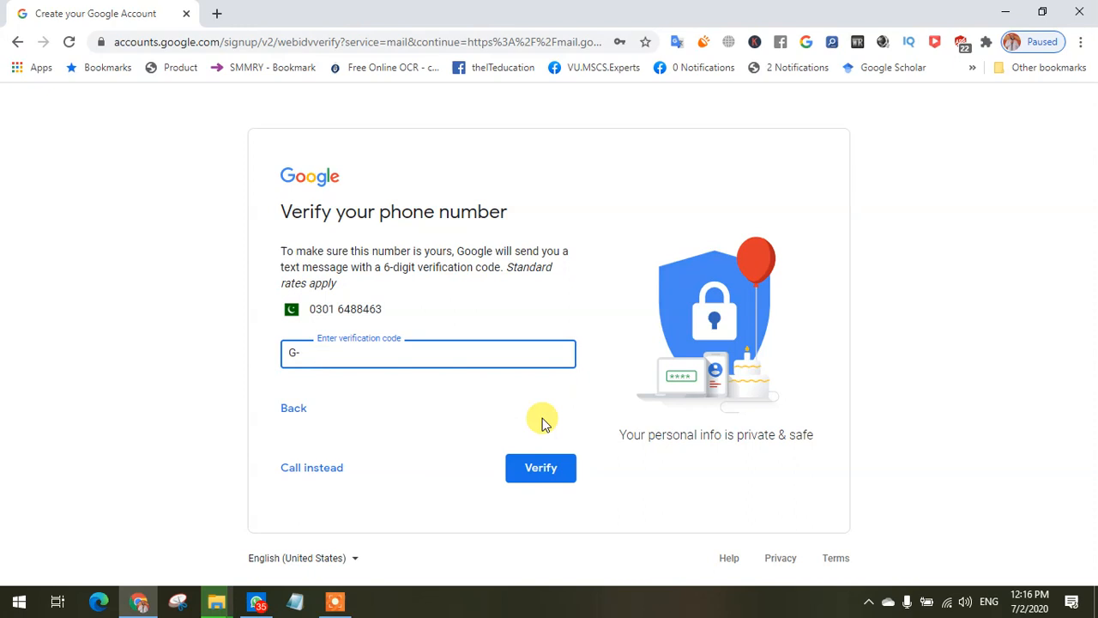
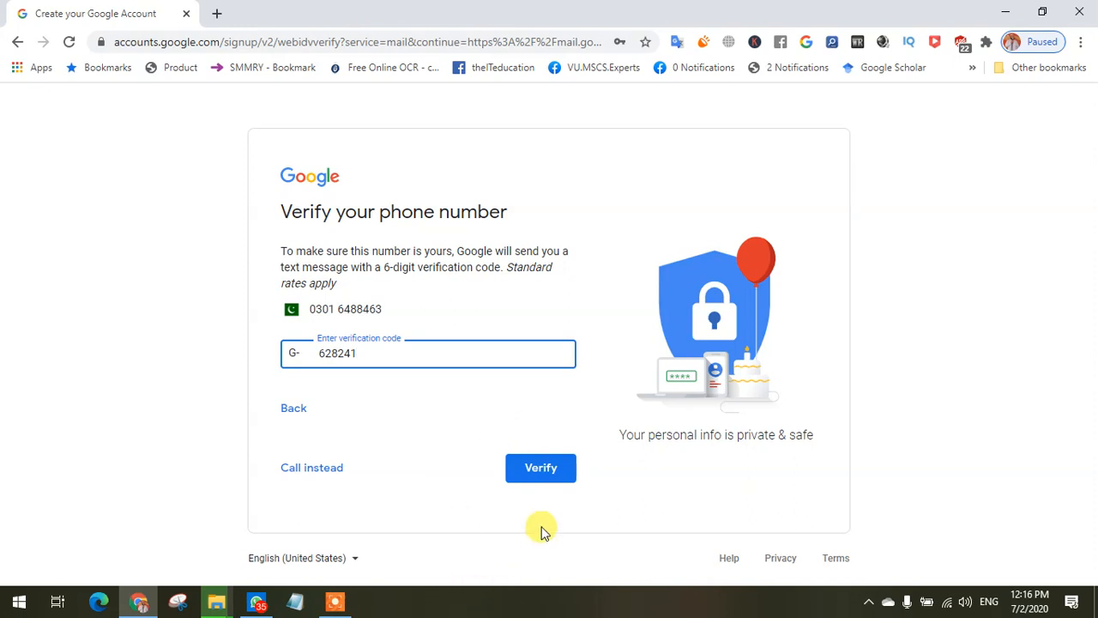
{"action": "left_click", "coordinate": [550, 475]}
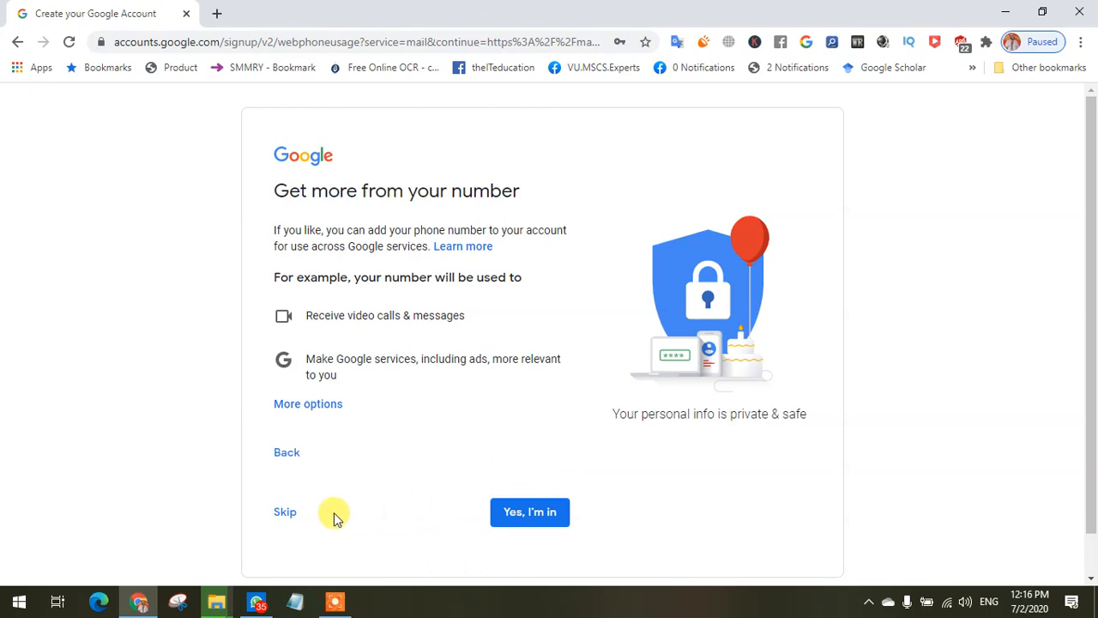
{"action": "left_click", "coordinate": [278, 518]}
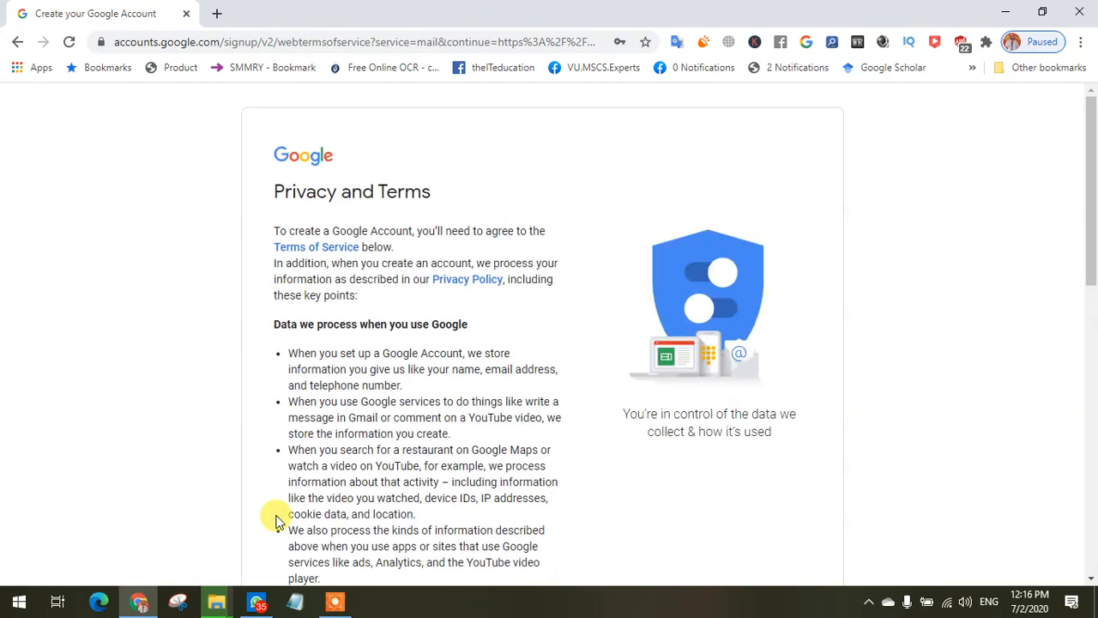
Scroll through the Privacy and Terms and agree to them
{"action": "left_click_drag", "start_coordinate": [1072, 189], "coordinate": [1078, 489]}
{"action": "left_click", "coordinate": [529, 482]}
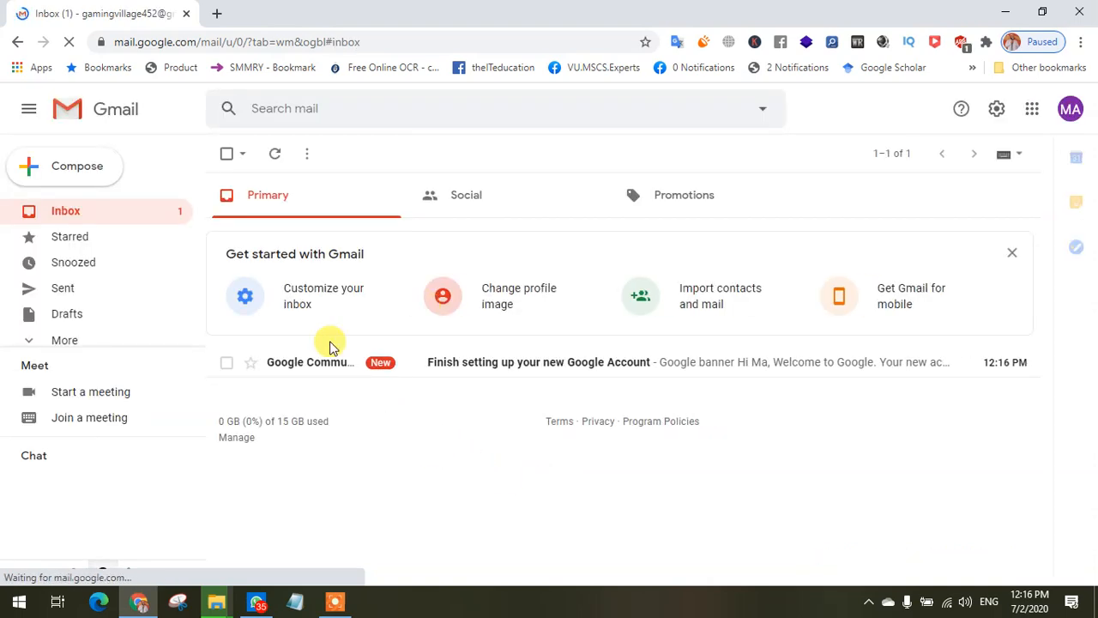
Read the welcome email, return to the inbox and dismiss the Google Meet notice
{"action": "left_click", "coordinate": [493, 371]}
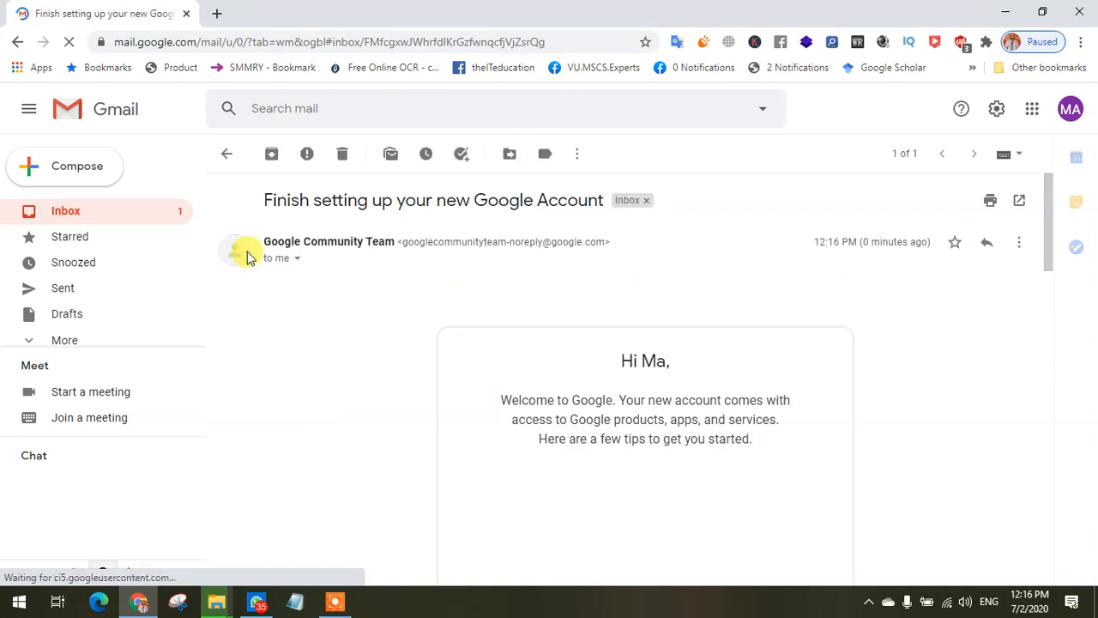
{"action": "left_click", "coordinate": [79, 219]}
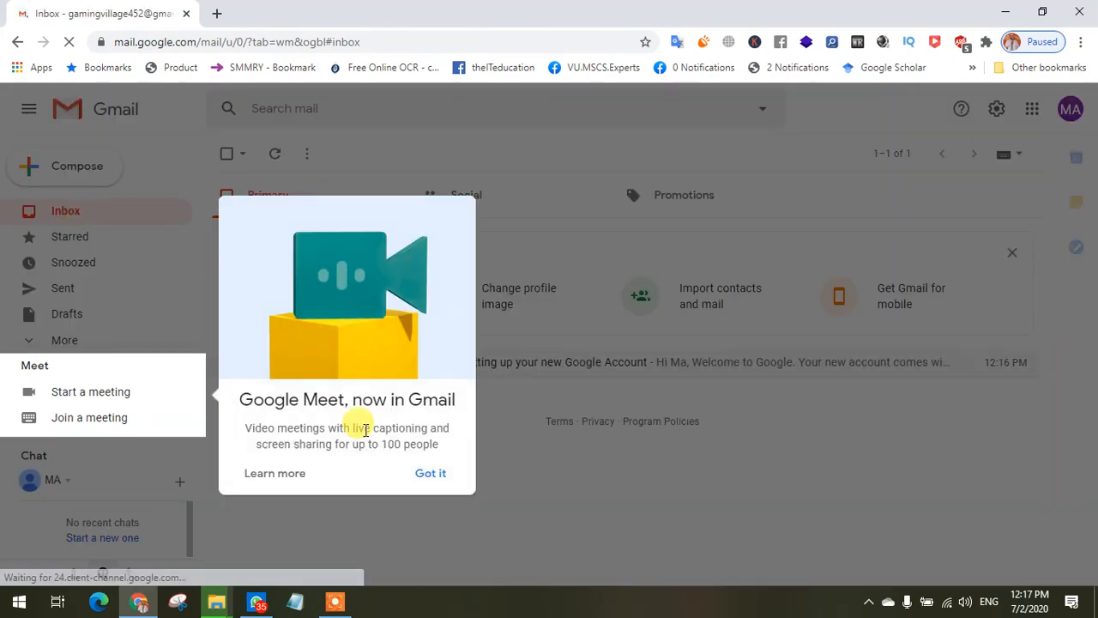
{"action": "left_click", "coordinate": [438, 477]}
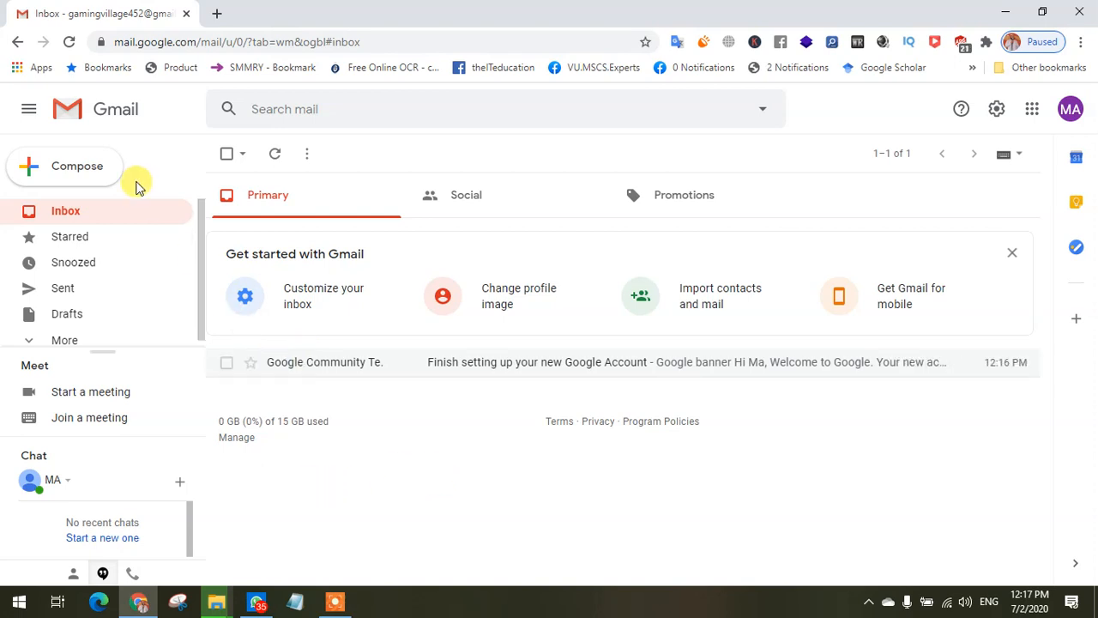
Compose and send an email titled 'Rquest for Leave' to the recipient's address
{"action": "left_click", "coordinate": [29, 110]}
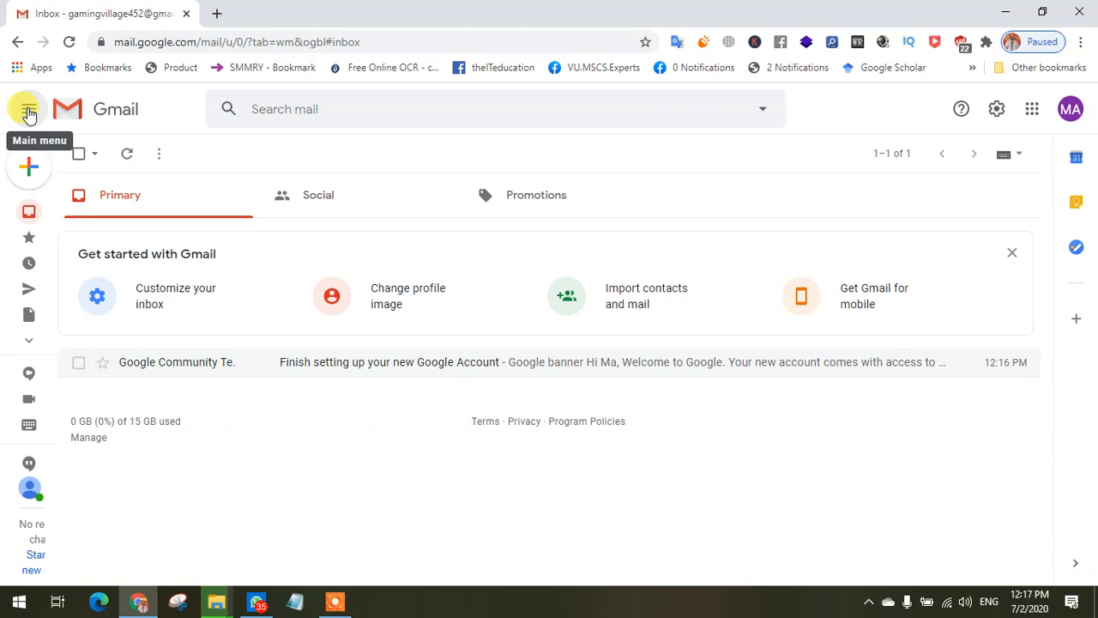
{"action": "left_click", "coordinate": [28, 111]}
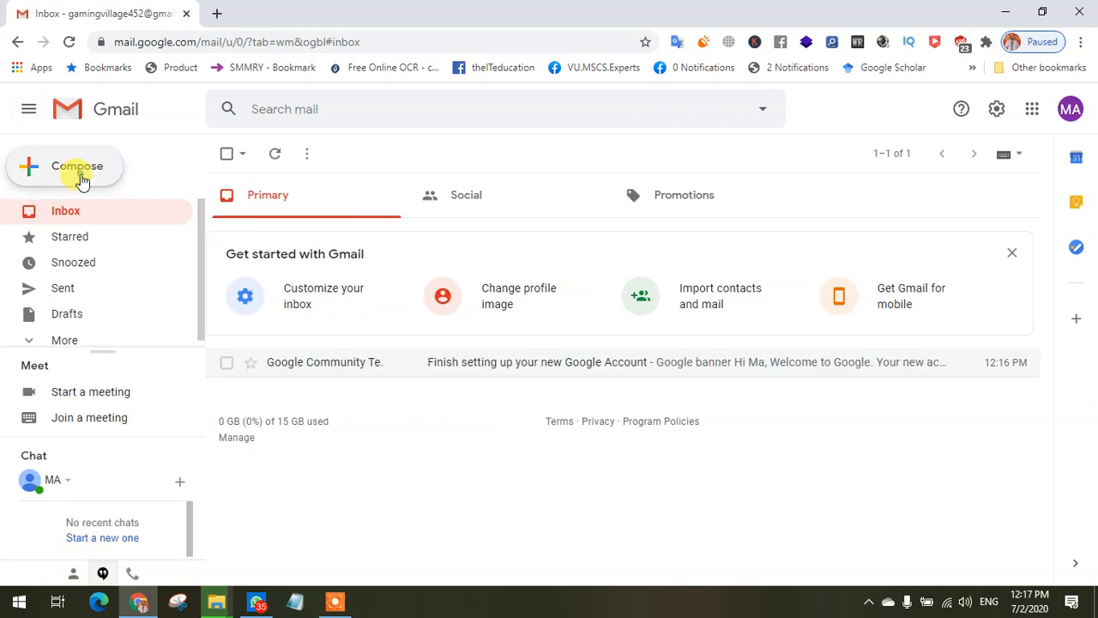
{"action": "left_click", "coordinate": [82, 178]}
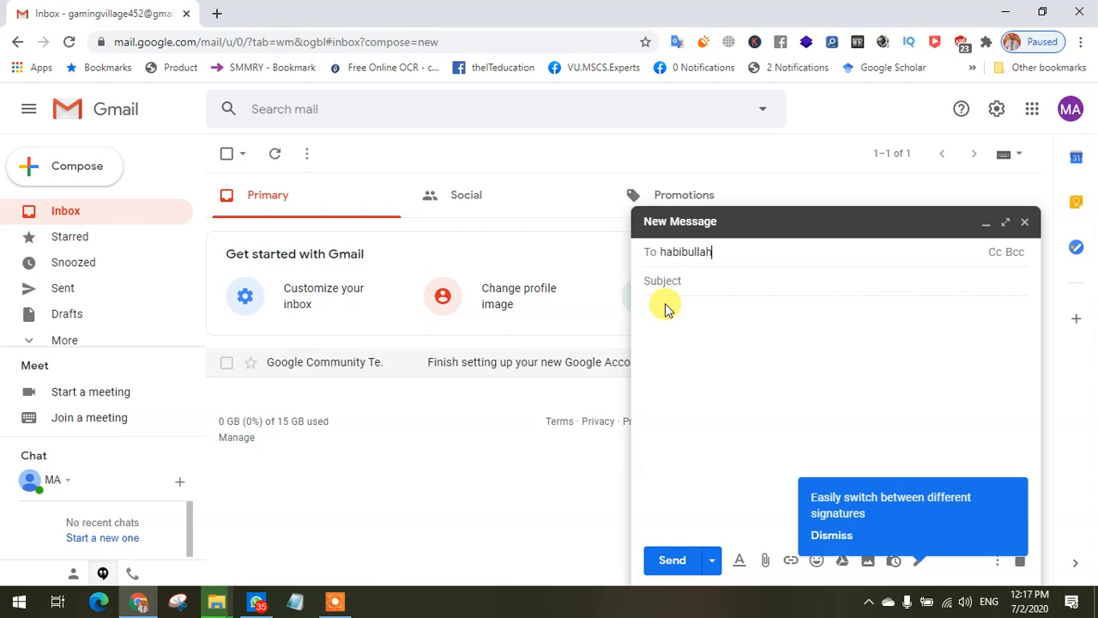
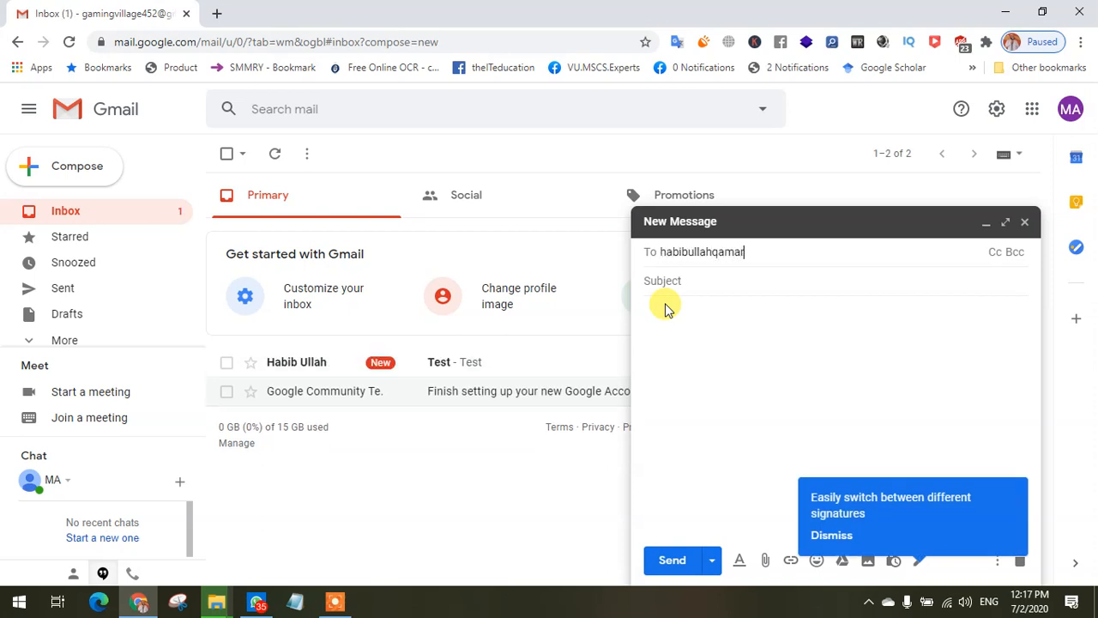
{"action": "key", "text": "Return"}
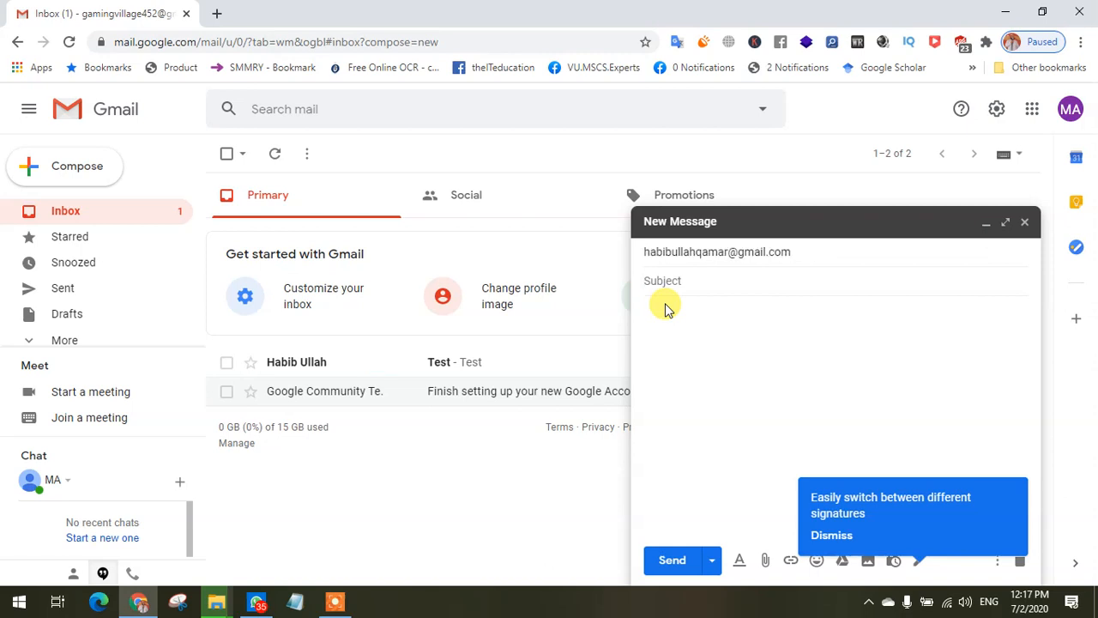
{"action": "type", "text": "Rque"}
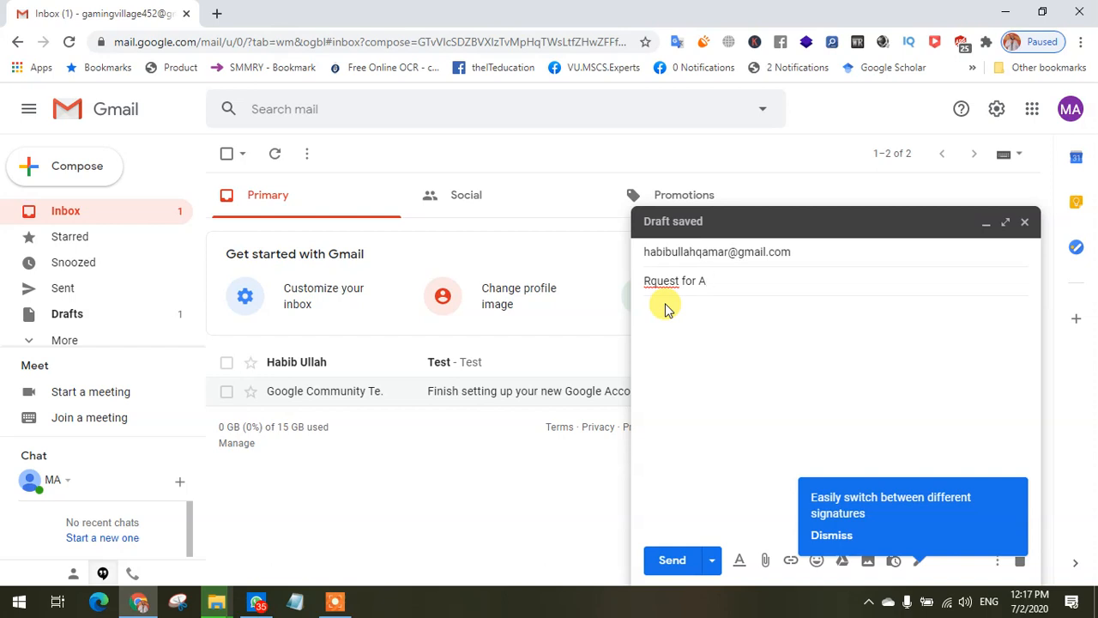
{"action": "type", "text": "st for Leave"}
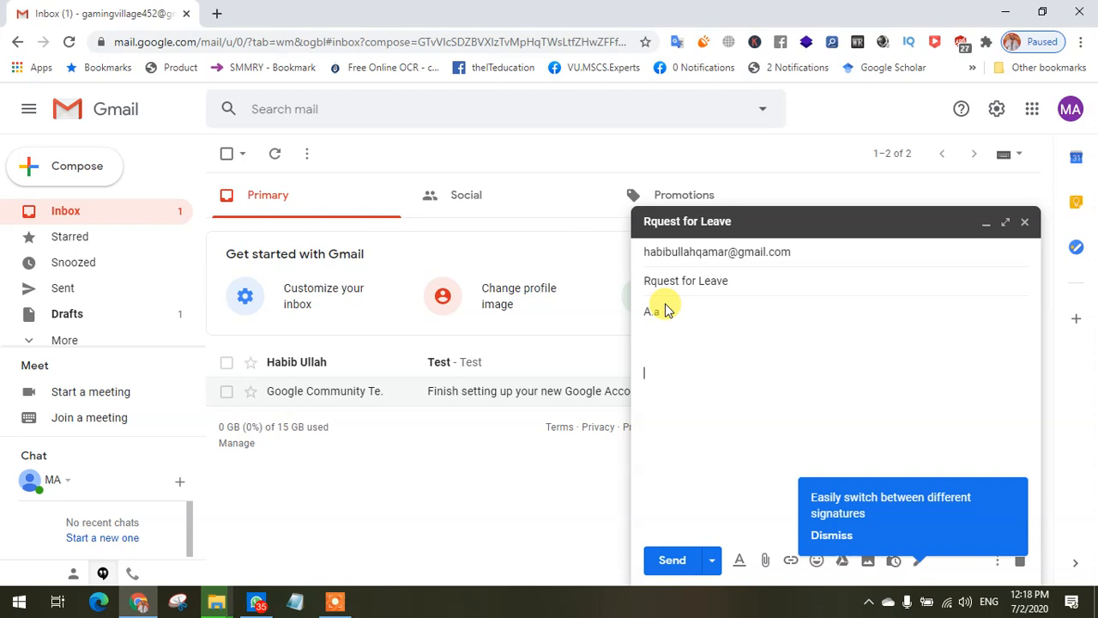
{"action": "left_click", "coordinate": [670, 562]}
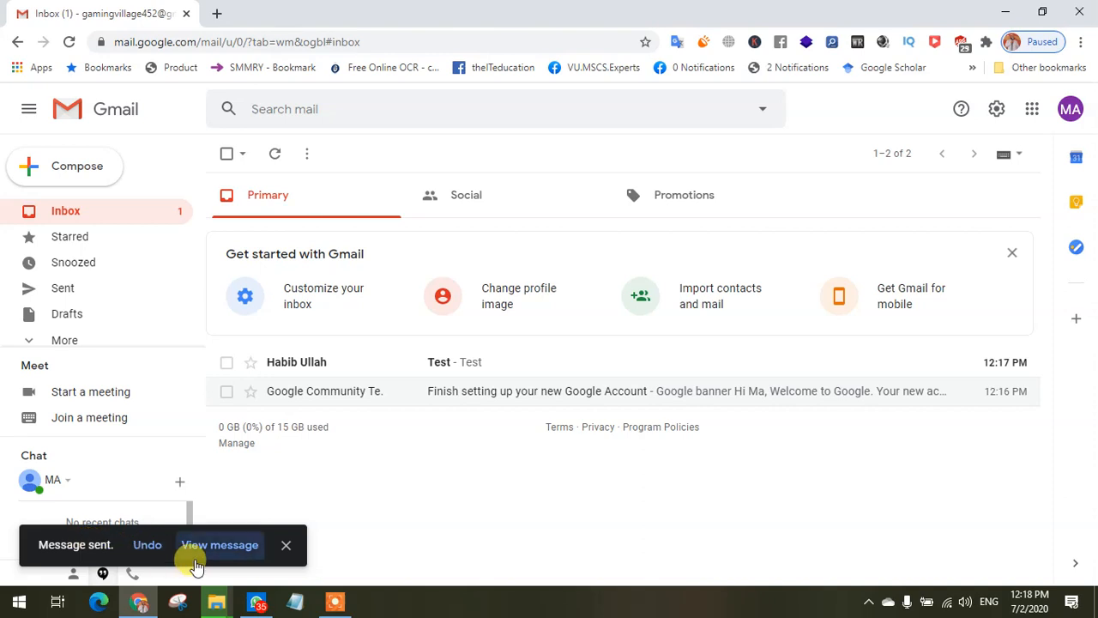
Open the received Test email and send the reply 'it is reply'
{"action": "left_click", "coordinate": [51, 294]}
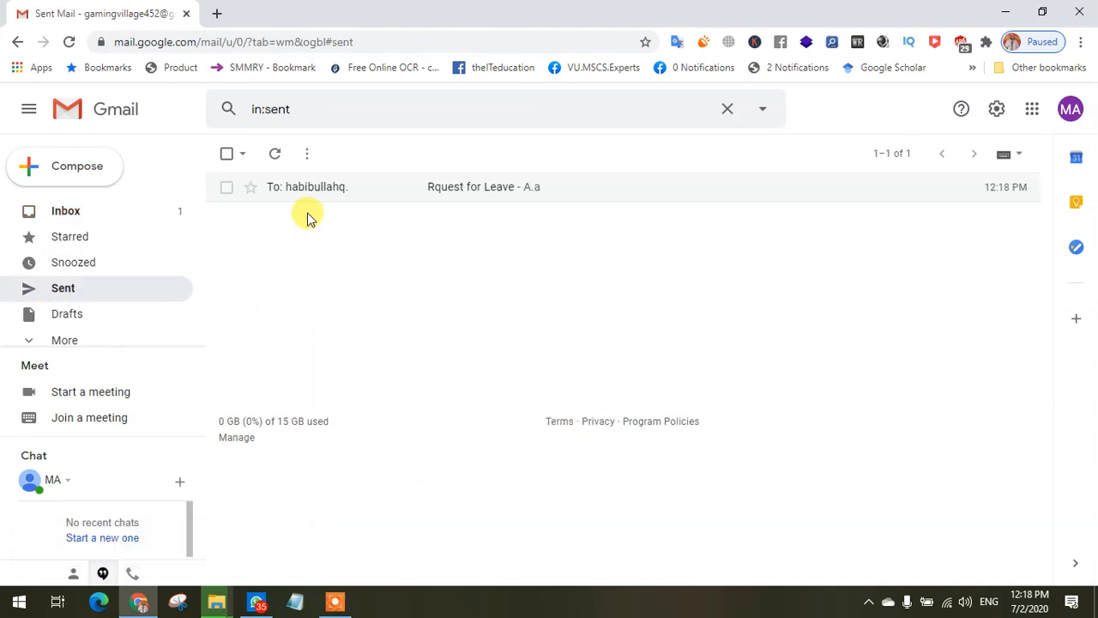
{"action": "left_click", "coordinate": [69, 217]}
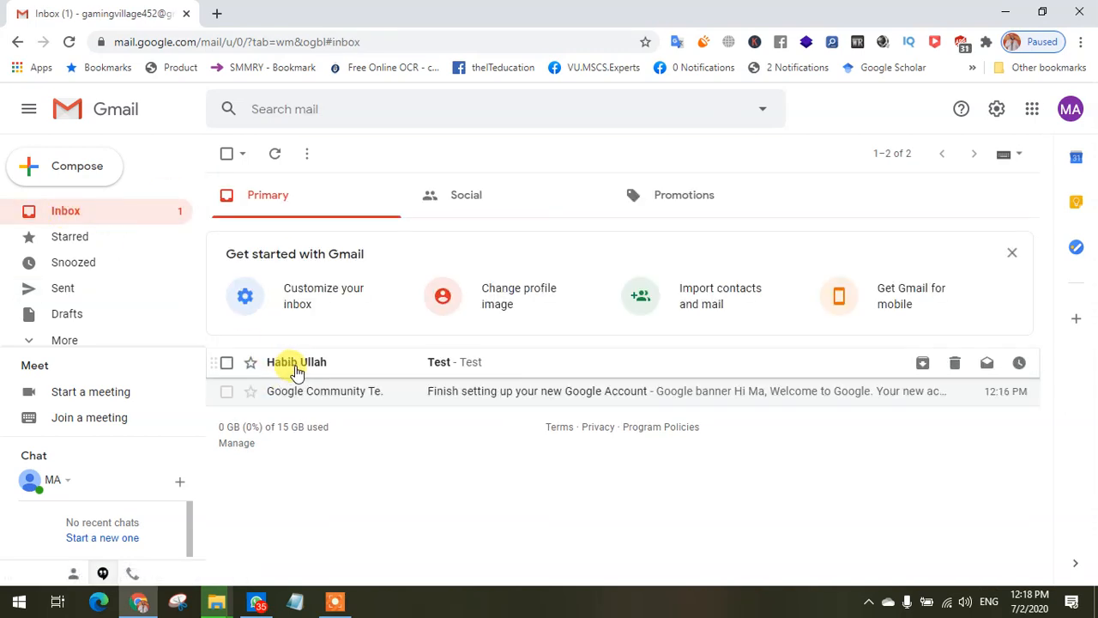
{"action": "left_click", "coordinate": [296, 367]}
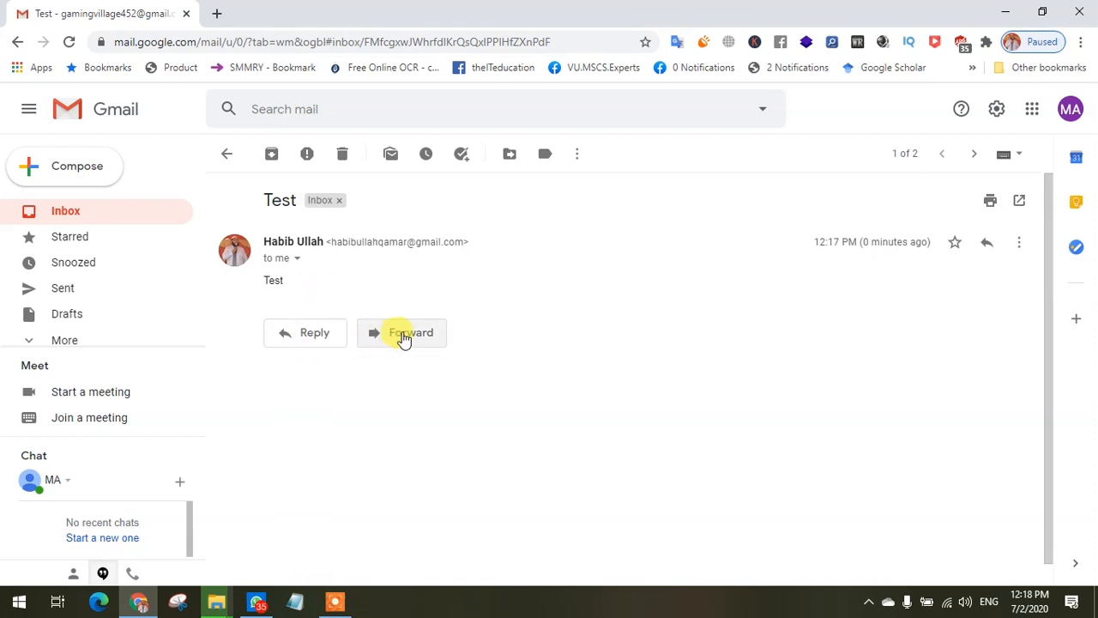
{"action": "left_click", "coordinate": [316, 336]}
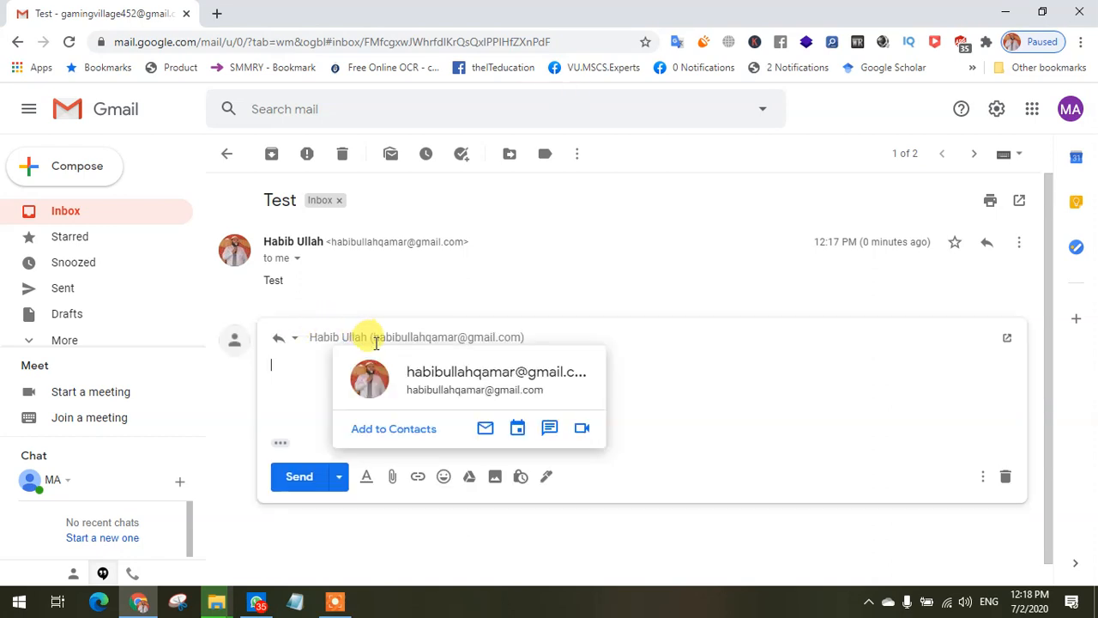
{"action": "type", "text": "it "}
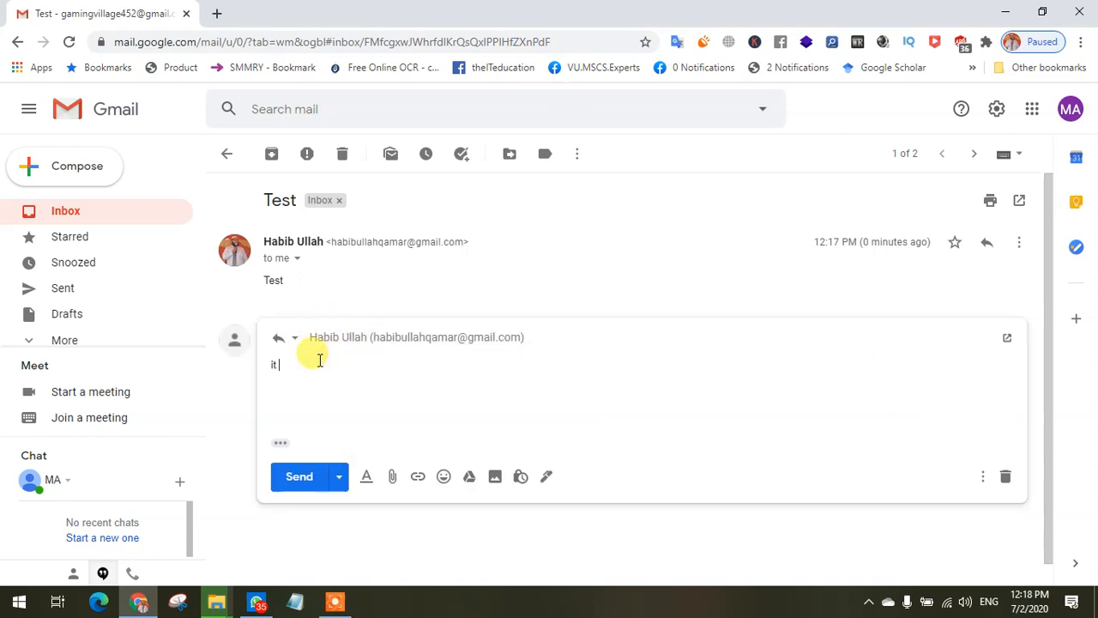
{"action": "type", "text": "is reply"}
{"action": "left_click", "coordinate": [293, 485]}
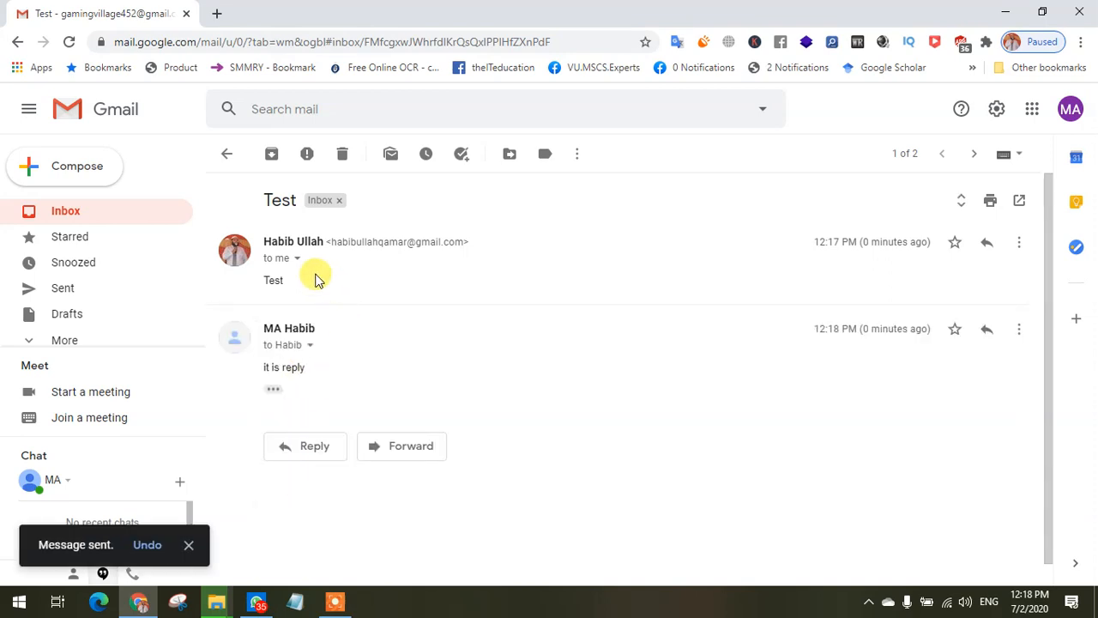
Reopen the Test conversation and expand the original message
{"action": "left_click", "coordinate": [114, 220]}
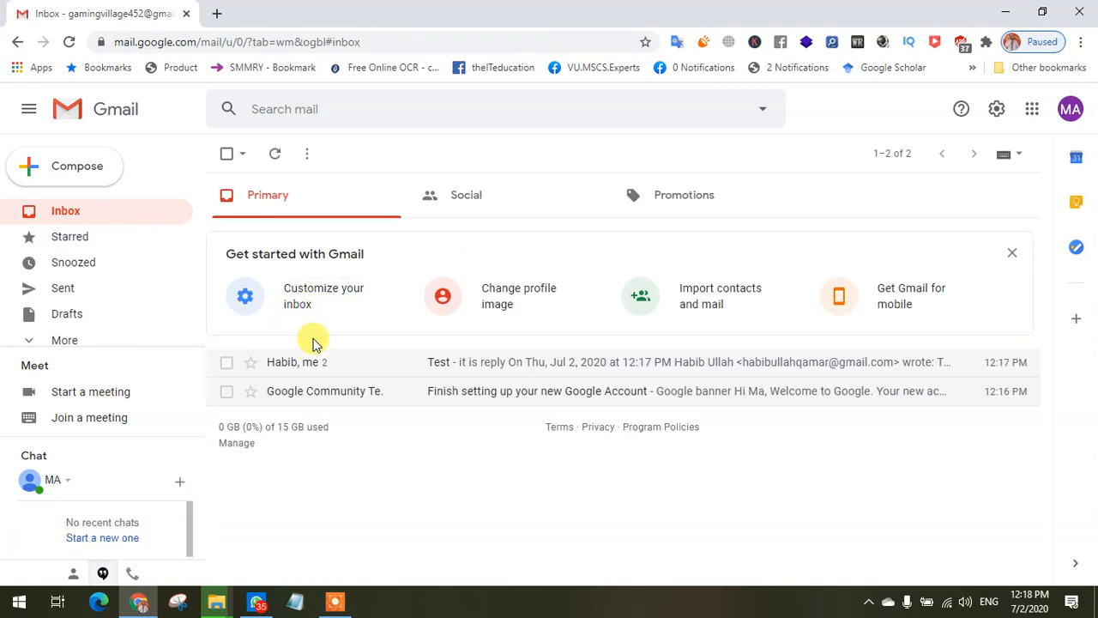
{"action": "left_click", "coordinate": [307, 361]}
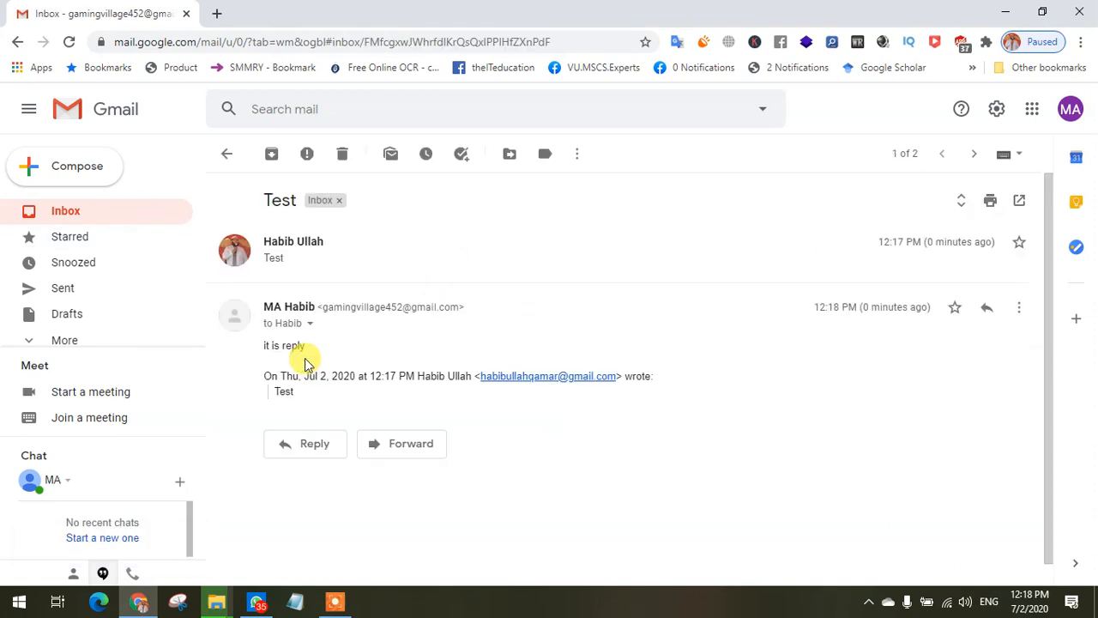
{"action": "left_click", "coordinate": [381, 261]}
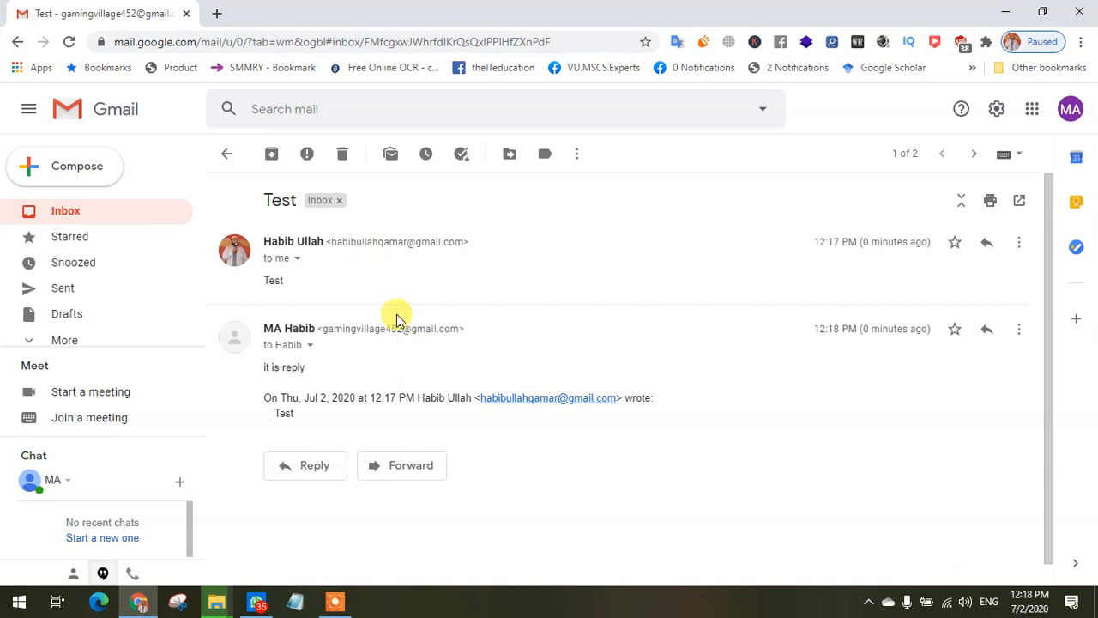
Forward the Test reply to a second contact's e-mail address and send it
{"action": "left_click", "coordinate": [403, 465]}
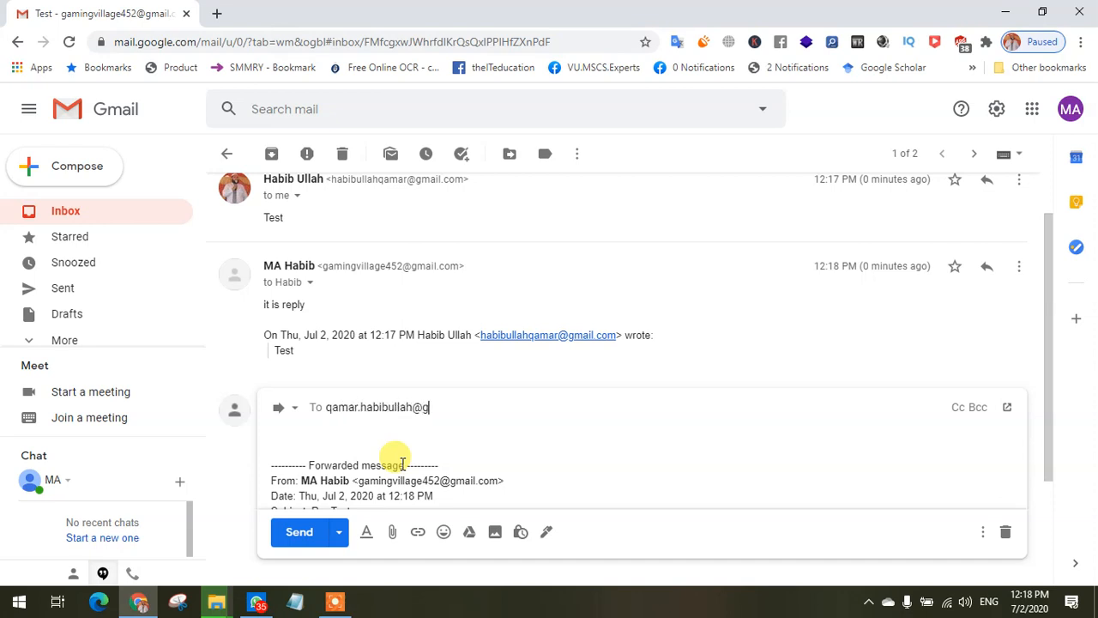
{"action": "left_click", "coordinate": [301, 532]}
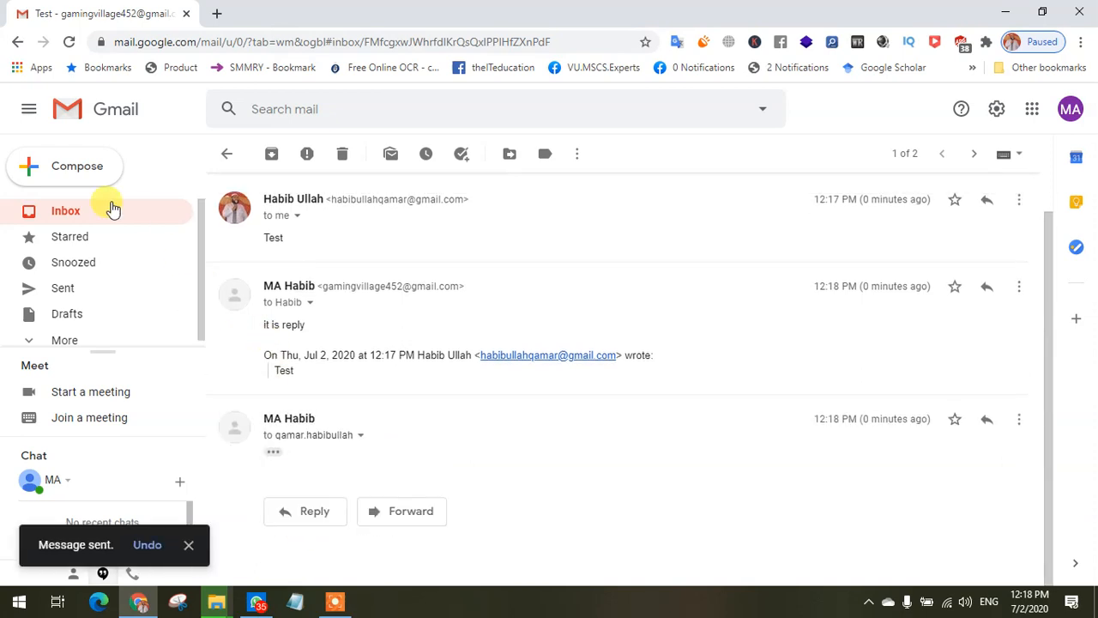
Start a new email to a contact with the subject 'Test Email with attachemtn'
{"action": "left_click", "coordinate": [74, 166]}
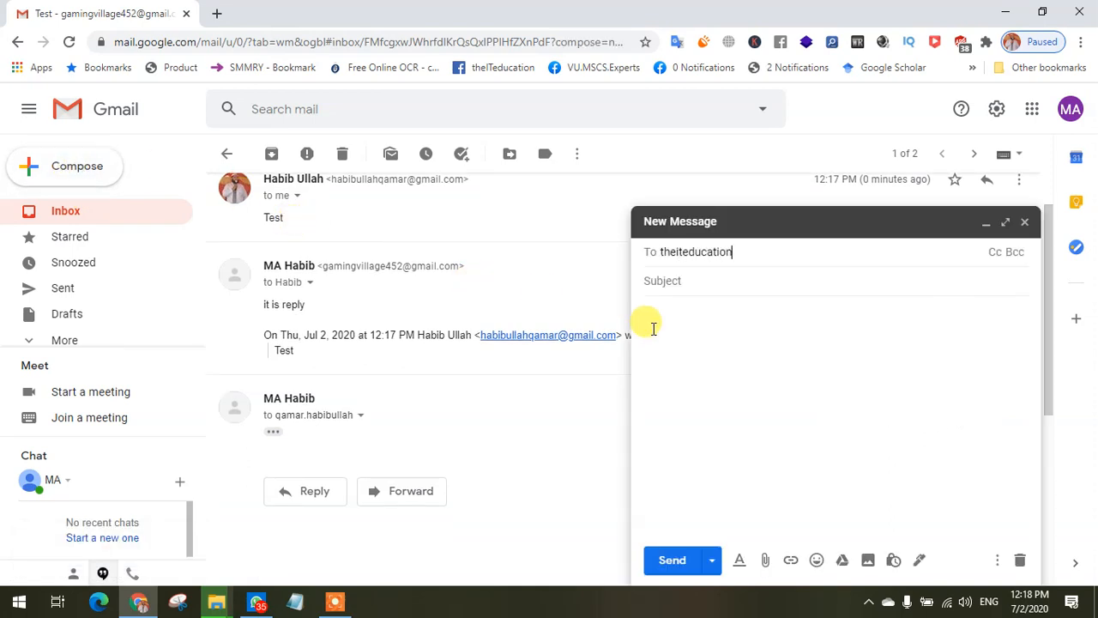
{"action": "type", "text": "om"}
{"action": "key", "text": "Return"}
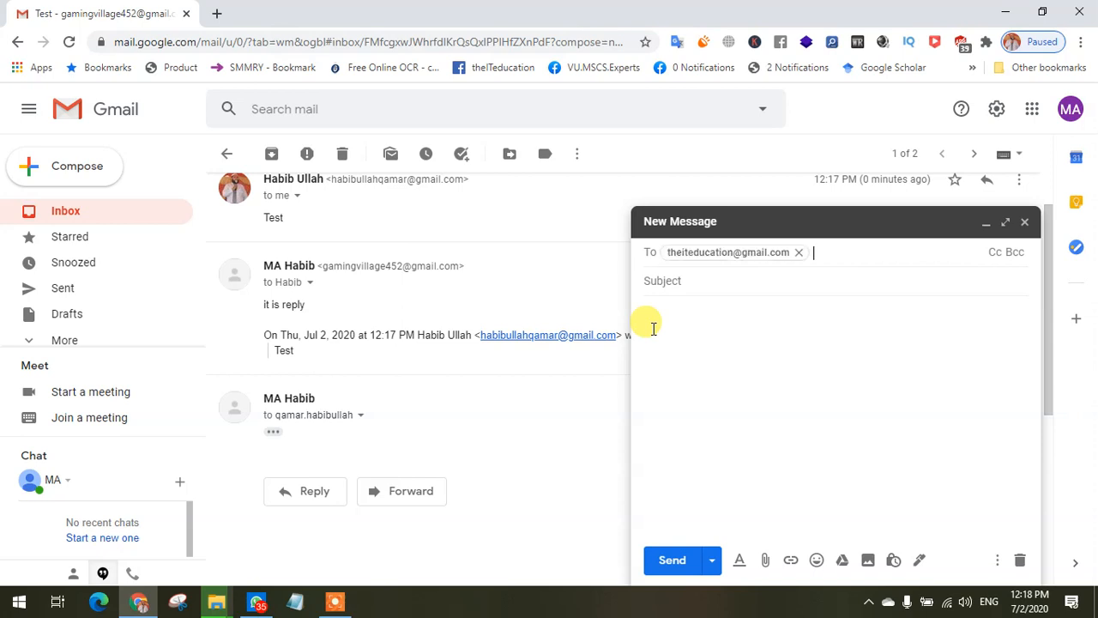
{"action": "key", "text": "Tab"}
{"action": "type", "text": "T"}
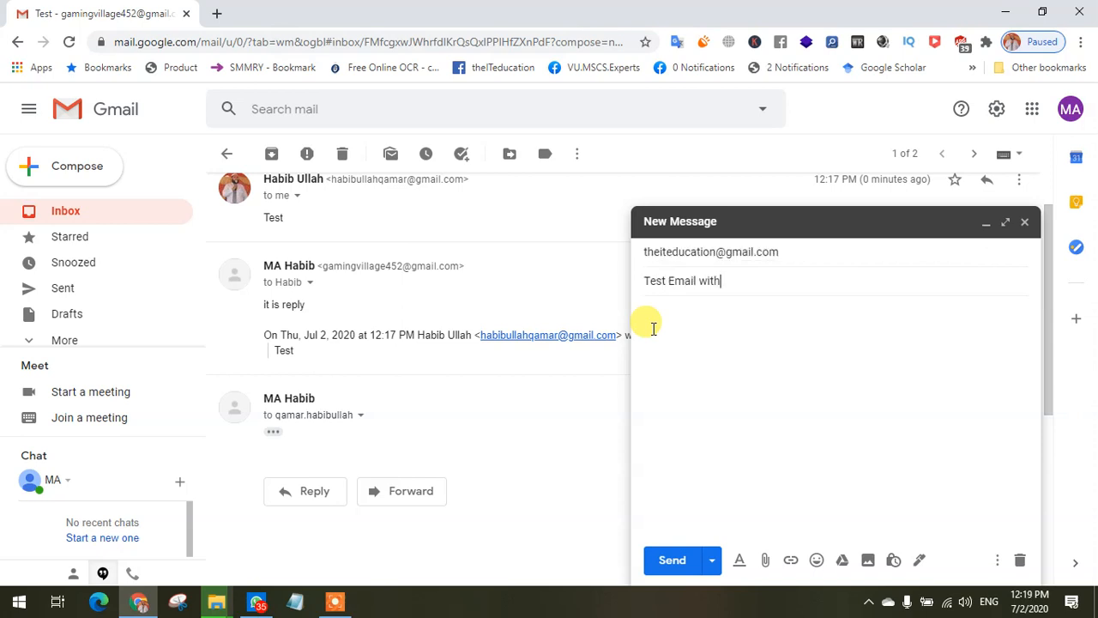
{"action": "type", "text": "est Email with attachemtn"}
{"action": "left_click", "coordinate": [653, 329]}
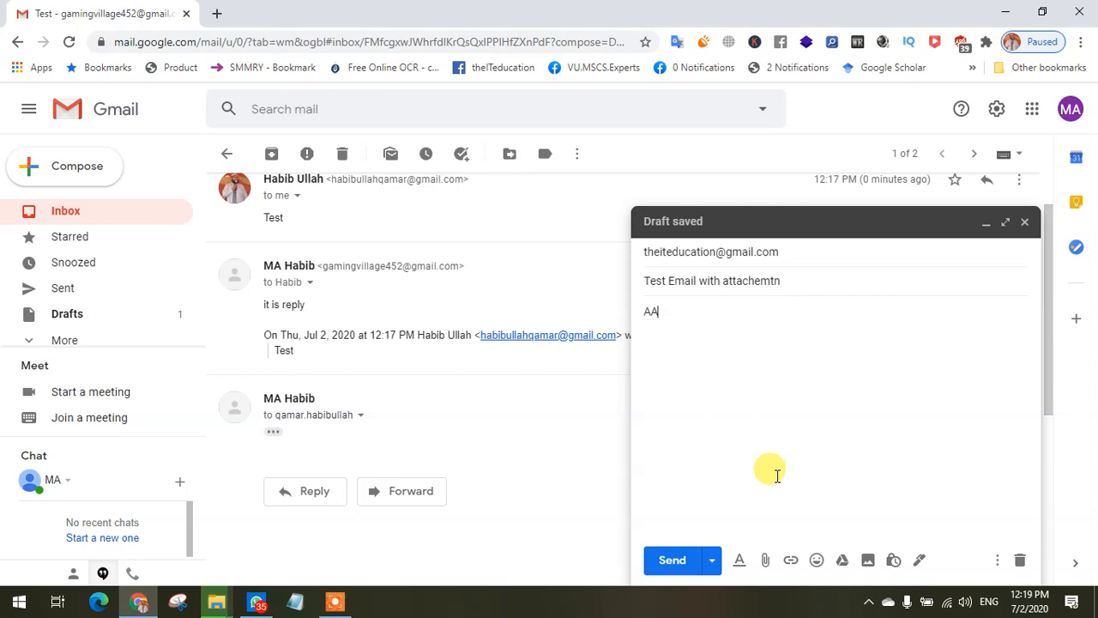
Attach '3-1096-1_new 10062019 Noor.pdf' from the sOFT_DATA (D:) drive to the draft
{"action": "left_click", "coordinate": [766, 560]}
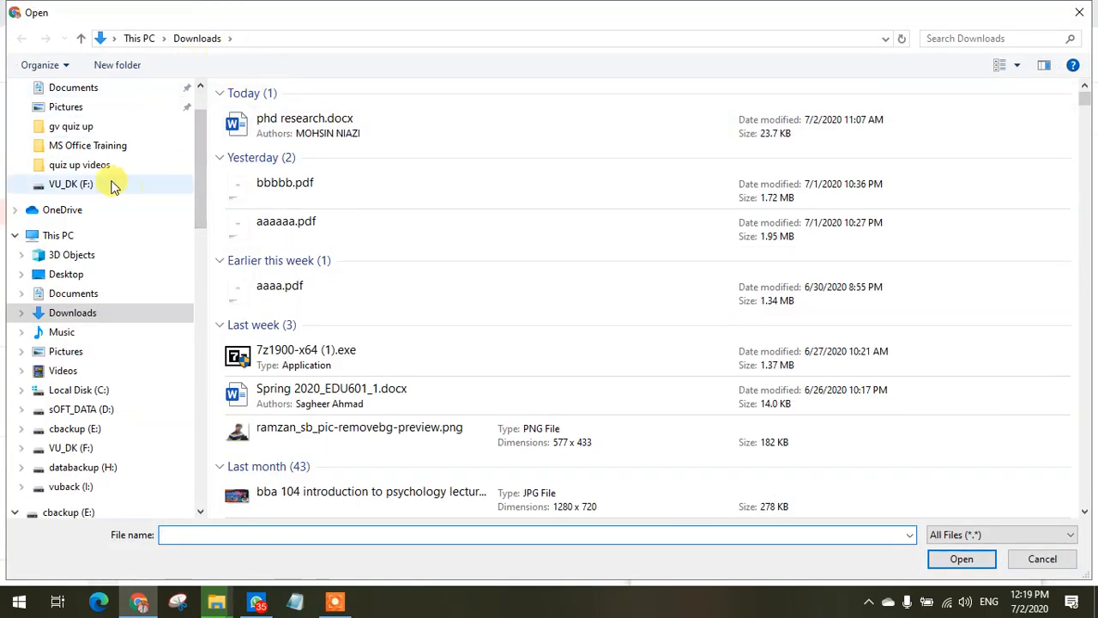
{"action": "left_click", "coordinate": [75, 108]}
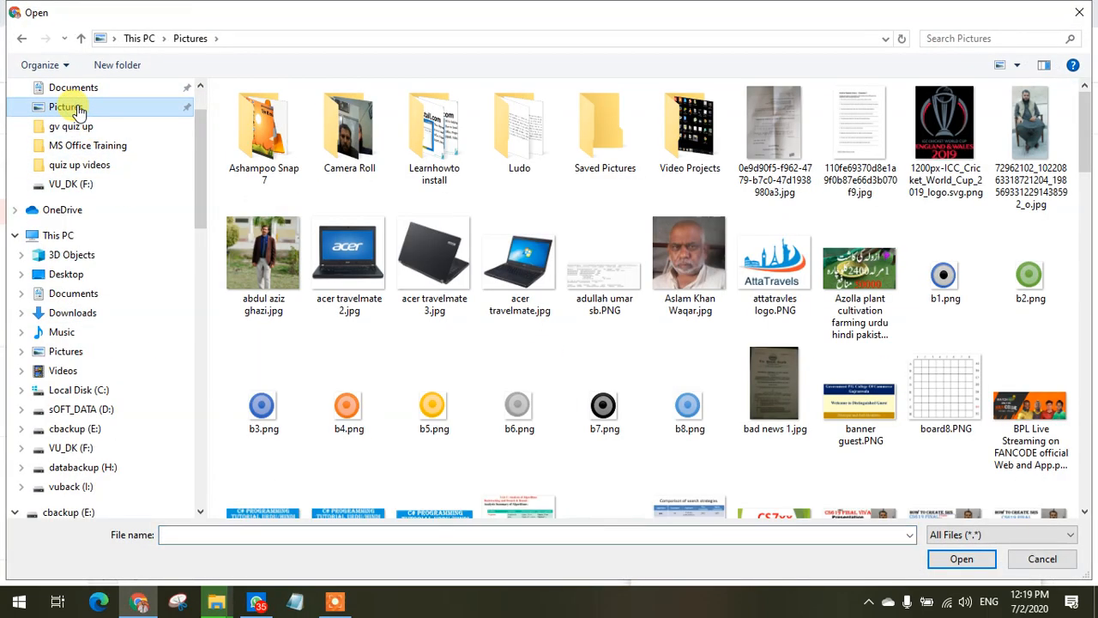
{"action": "left_click", "coordinate": [110, 89]}
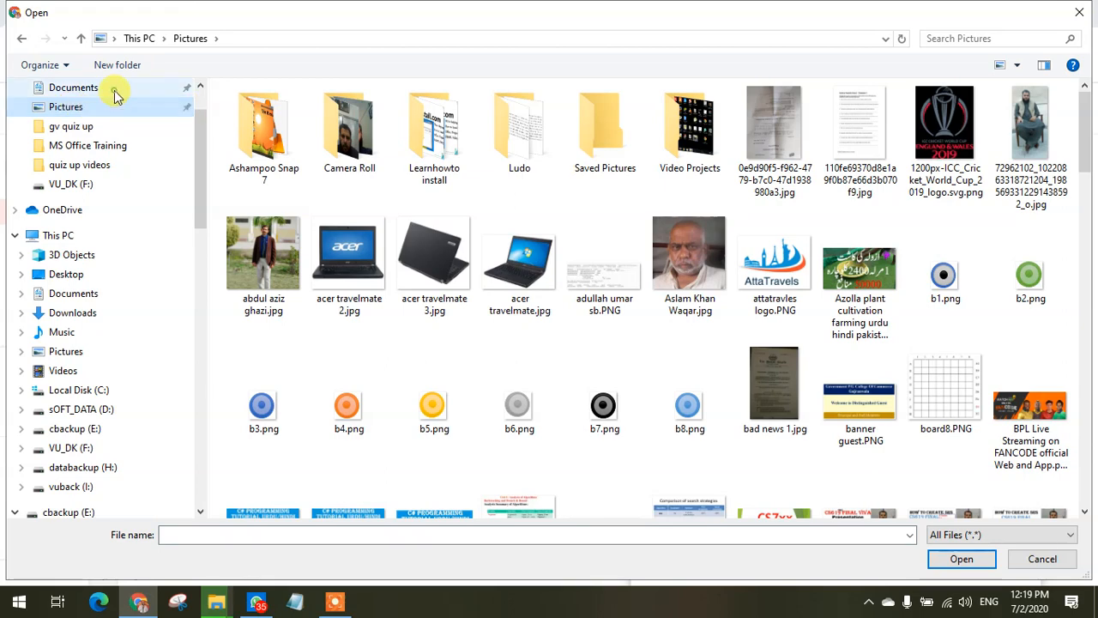
{"action": "left_click", "coordinate": [199, 88]}
{"action": "scroll", "coordinate": [73, 473], "scroll_direction": "down", "scroll_amount": 15}
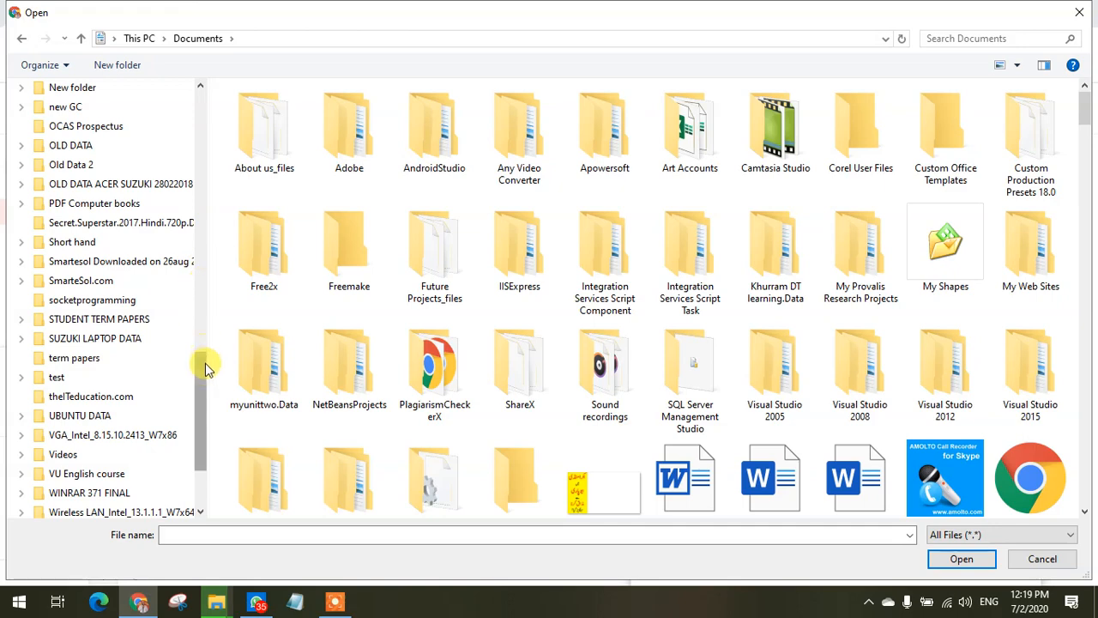
{"action": "left_click_drag", "start_coordinate": [206, 363], "coordinate": [220, 80]}
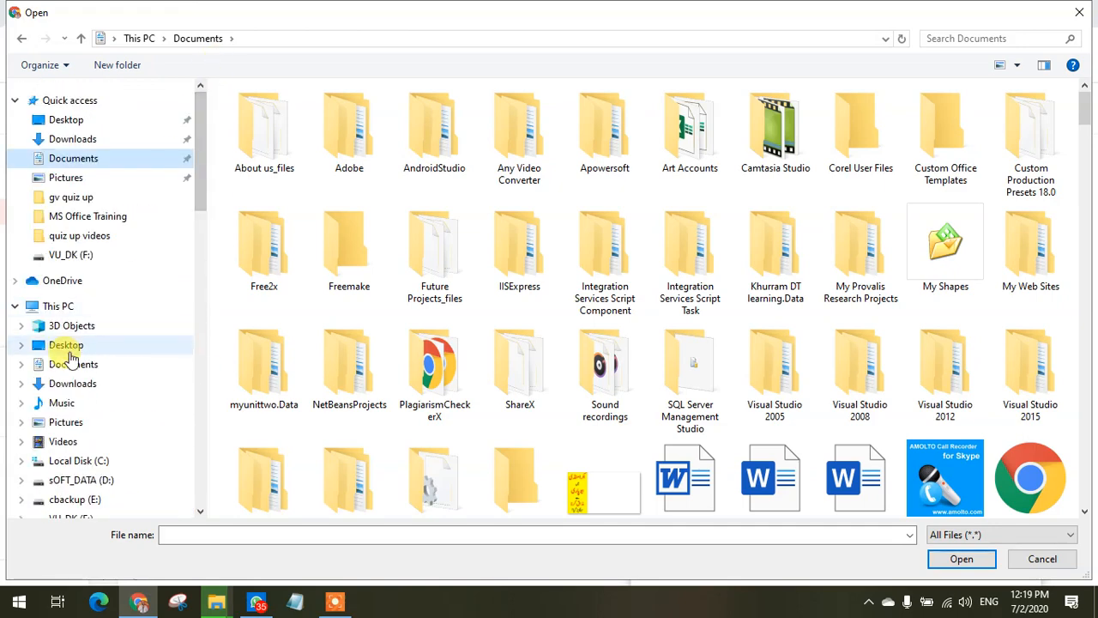
{"action": "left_click", "coordinate": [77, 481]}
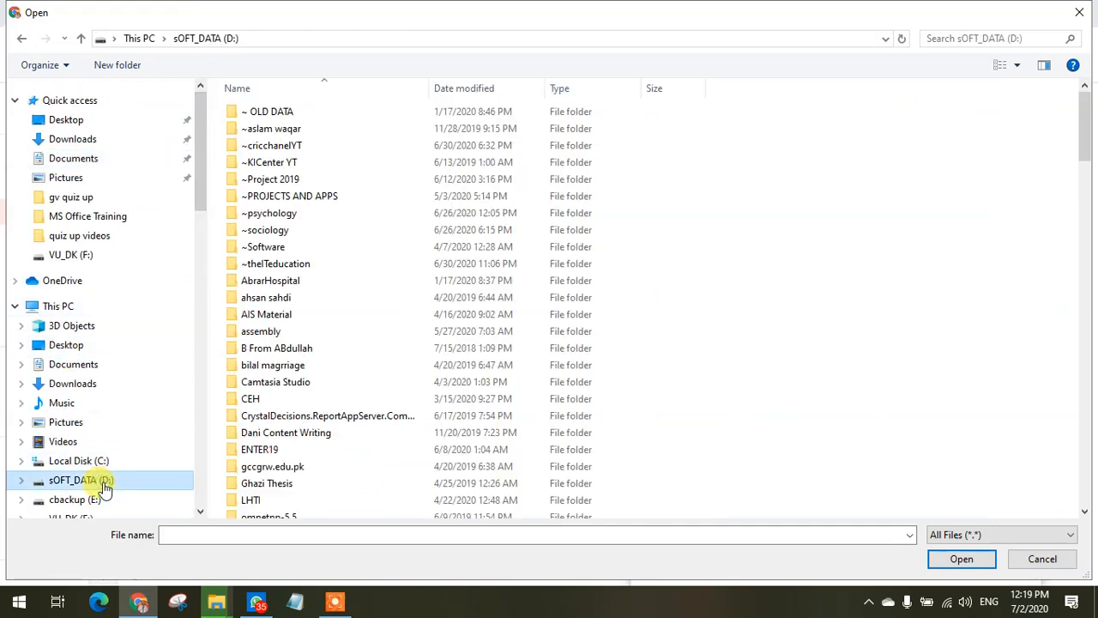
{"action": "key", "text": "Down"}
{"action": "key", "text": "Down"}
{"action": "key", "text": "Down"}
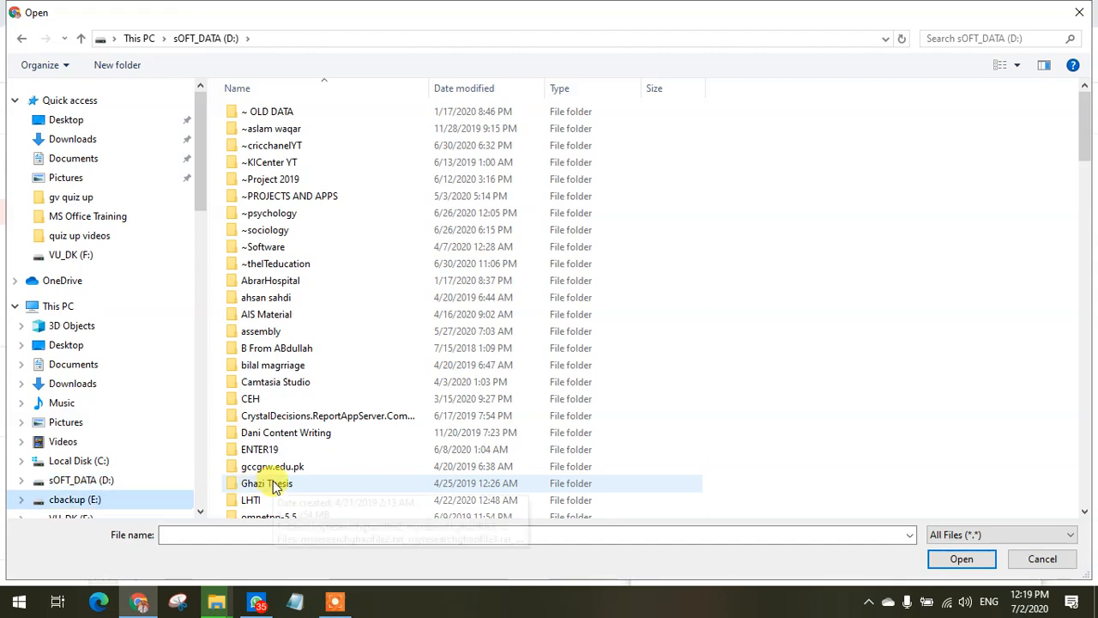
{"action": "left_click", "coordinate": [265, 439]}
{"action": "key", "text": "Down"}
{"action": "key", "text": "Down"}
{"action": "key", "text": "Down"}
{"action": "key", "text": "Down"}
{"action": "key", "text": "Down"}
{"action": "key", "text": "Down"}
{"action": "key", "text": "Down"}
{"action": "key", "text": "Down"}
{"action": "key", "text": "Down"}
{"action": "key", "text": "Down"}
{"action": "key", "text": "Down"}
{"action": "key", "text": "Down"}
{"action": "key", "text": "Down"}
{"action": "key", "text": "Down"}
{"action": "key", "text": "Down"}
{"action": "key", "text": "Down"}
{"action": "key", "text": "Down"}
{"action": "key", "text": "Down"}
{"action": "key", "text": "Down"}
{"action": "key", "text": "Down"}
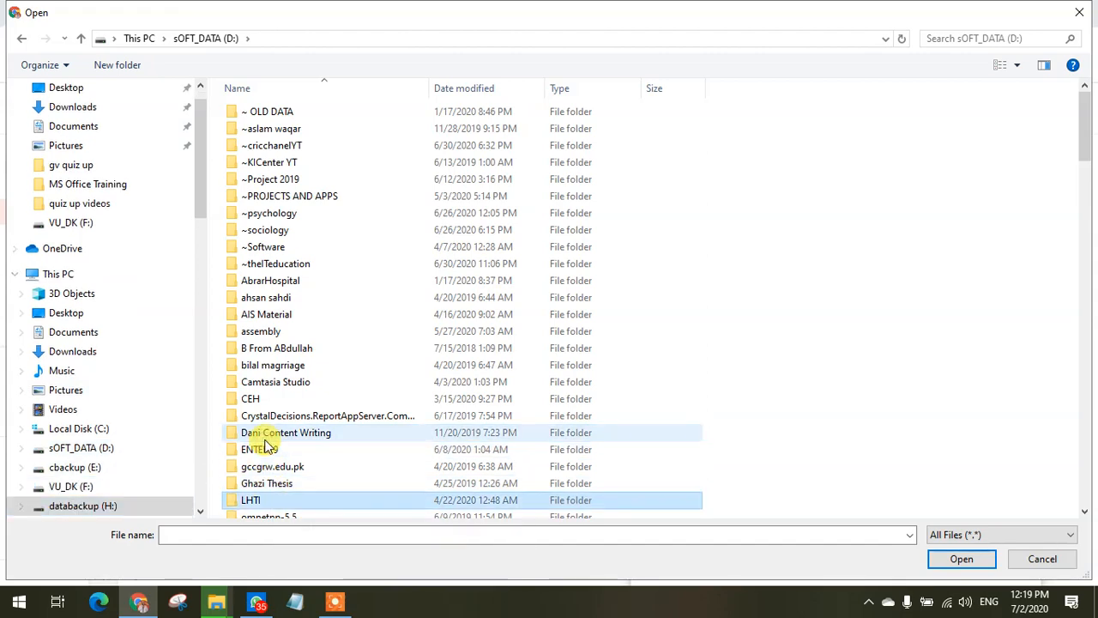
{"action": "key", "text": "Down"}
{"action": "key", "text": "Down"}
{"action": "key", "text": "Down"}
{"action": "key", "text": "Down"}
{"action": "key", "text": "Down"}
{"action": "key", "text": "Down"}
{"action": "key", "text": "Down"}
{"action": "key", "text": "Down"}
{"action": "key", "text": "Down"}
{"action": "key", "text": "Down"}
{"action": "key", "text": "Down"}
{"action": "key", "text": "Down"}
{"action": "key", "text": "Down"}
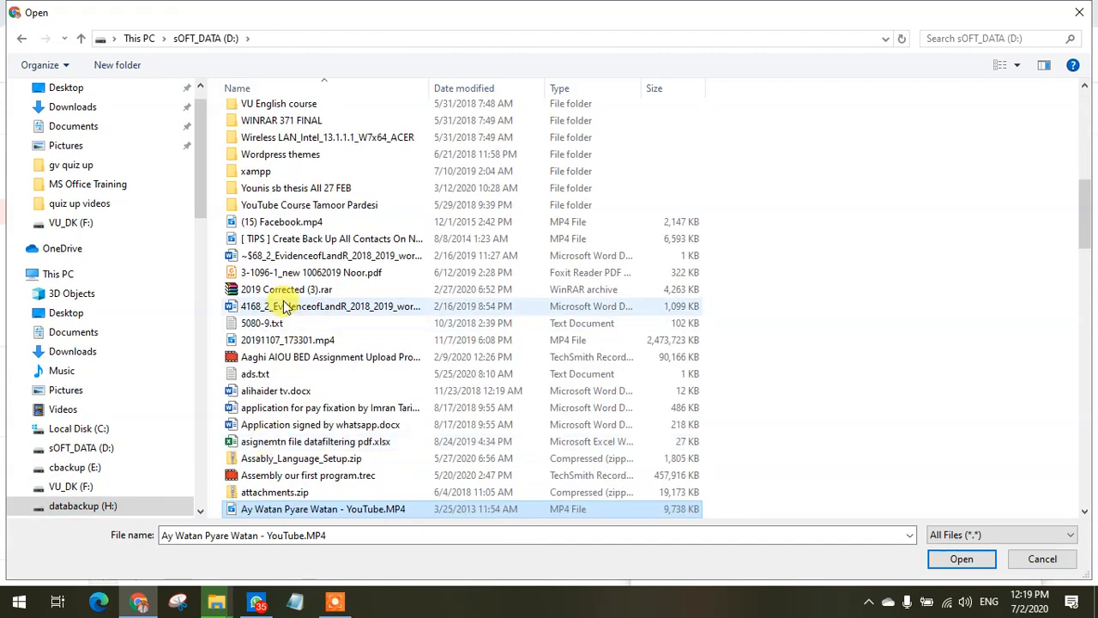
{"action": "left_click", "coordinate": [326, 275]}
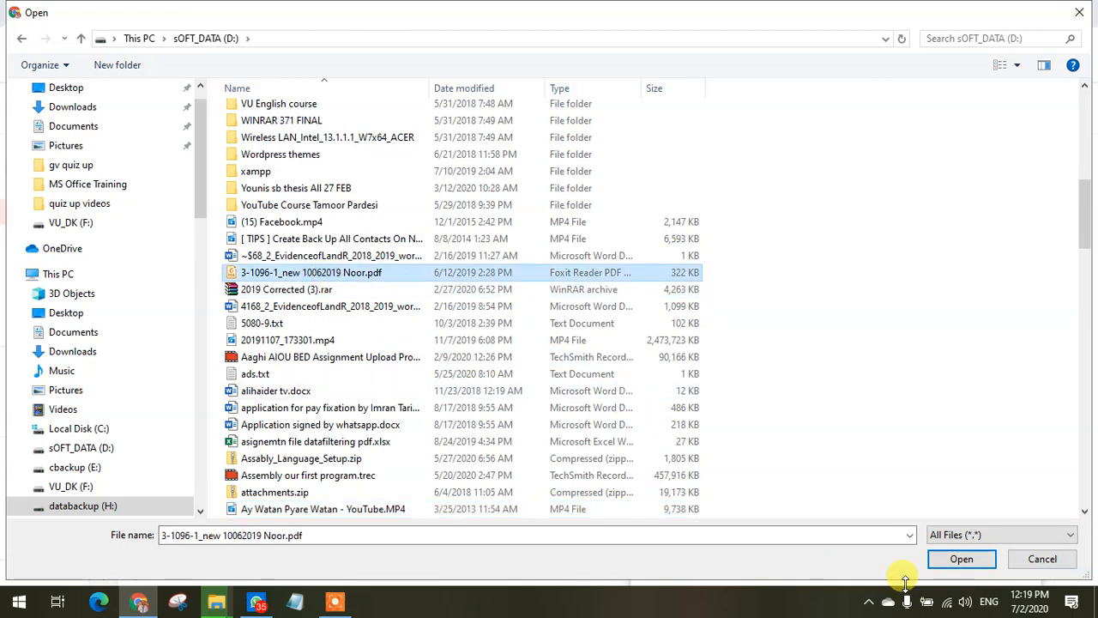
{"action": "left_click", "coordinate": [960, 571]}
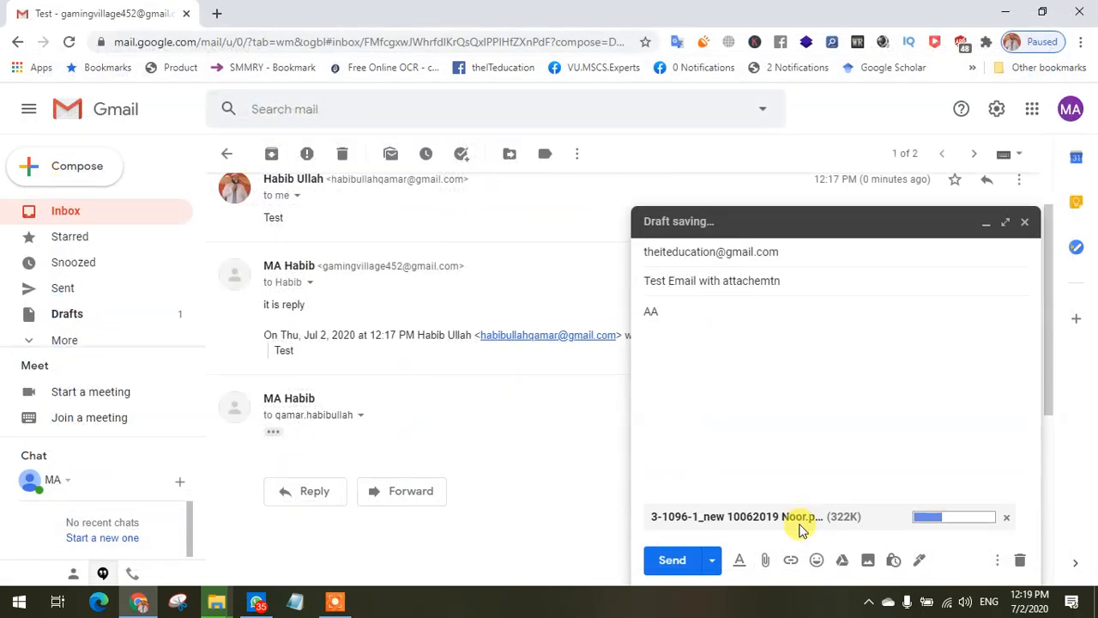
Attach 'acer travelmate.jpg' from Pictures and send the email
{"action": "left_click", "coordinate": [765, 563]}
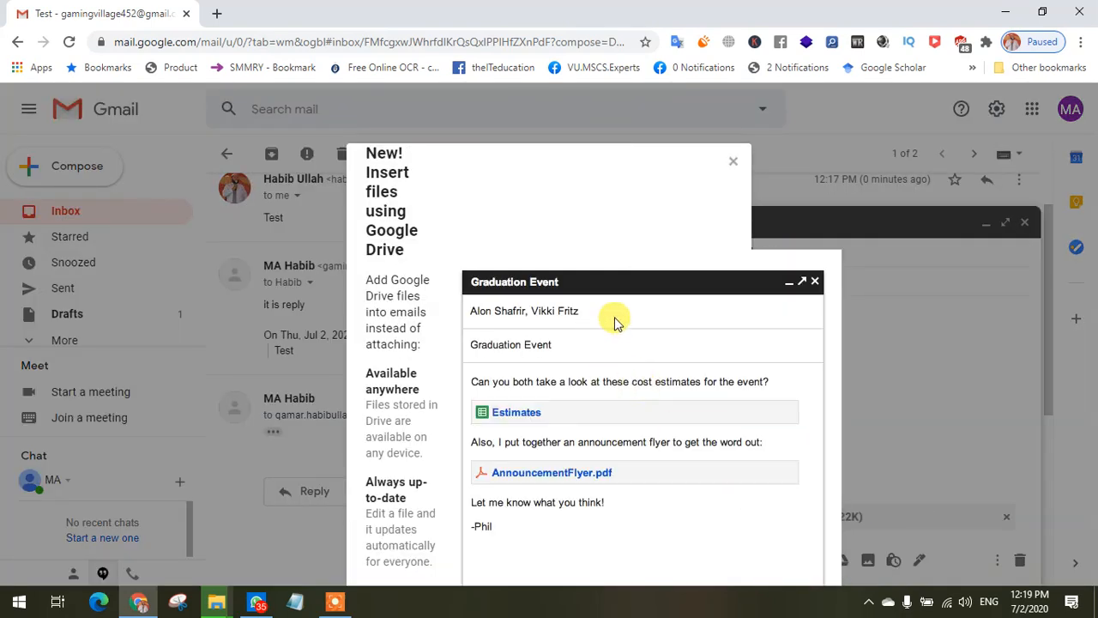
{"action": "left_click", "coordinate": [734, 160]}
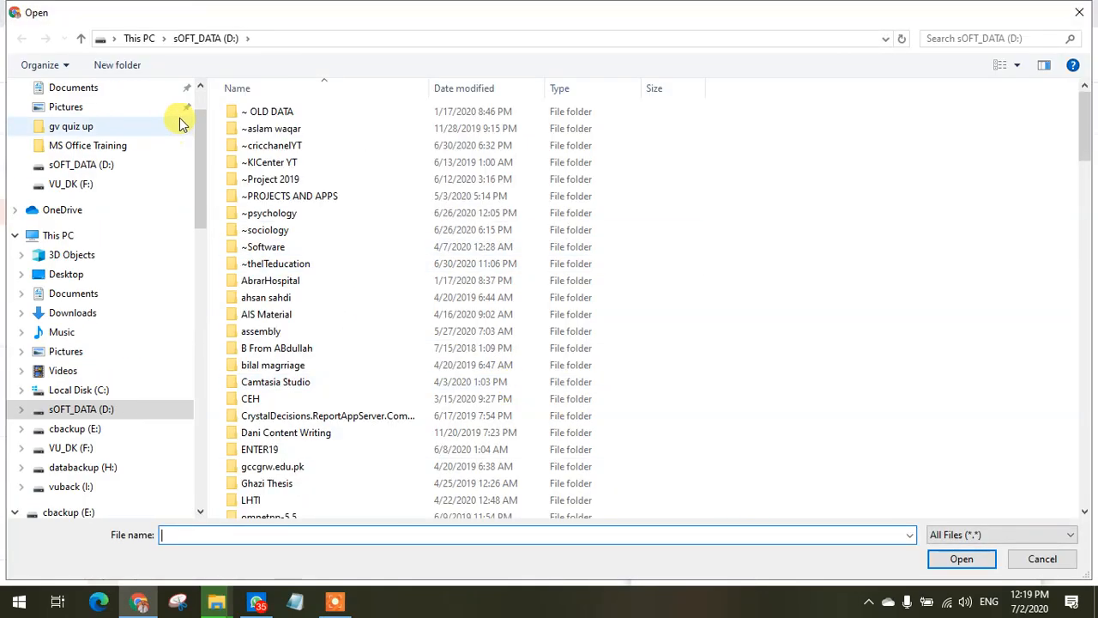
{"action": "left_click", "coordinate": [142, 103]}
{"action": "left_click", "coordinate": [506, 283]}
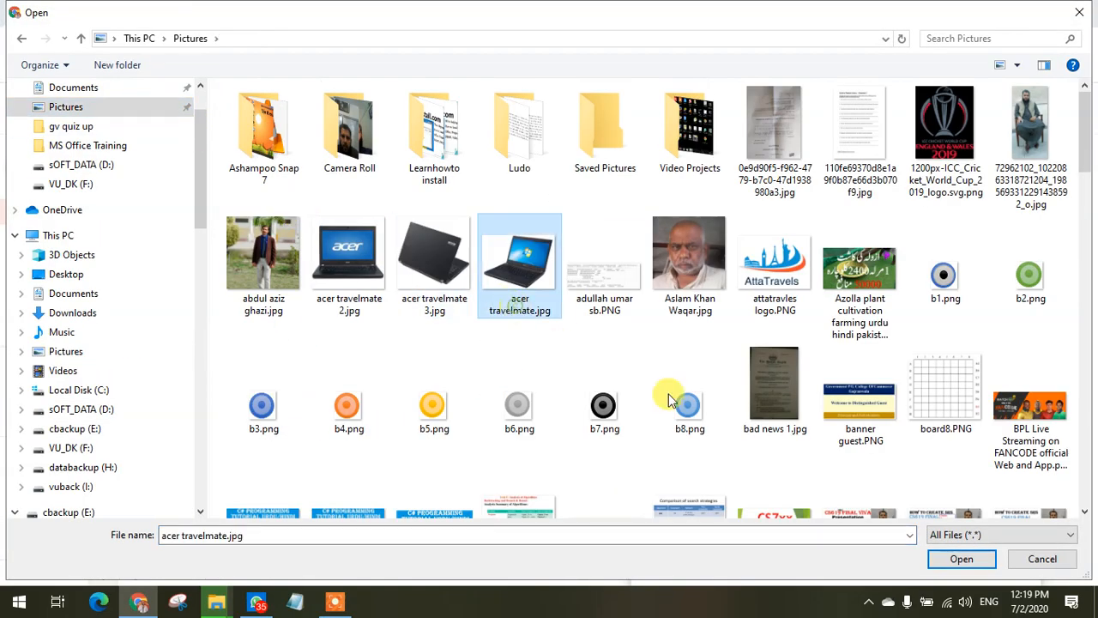
{"action": "left_click", "coordinate": [962, 559]}
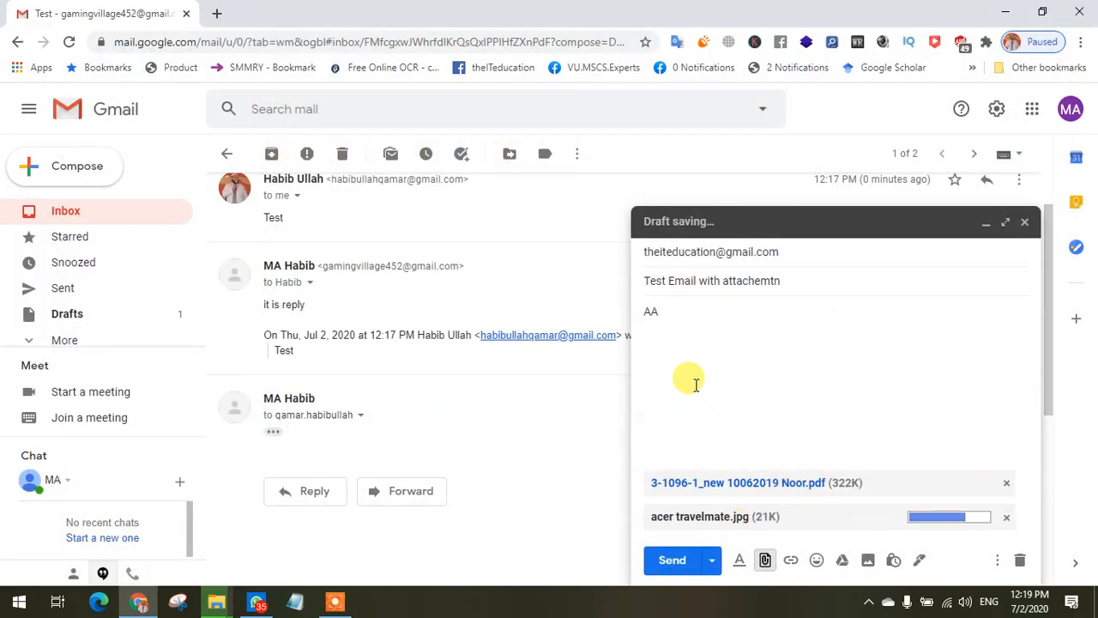
{"action": "left_click", "coordinate": [673, 354]}
{"action": "left_click", "coordinate": [671, 560]}
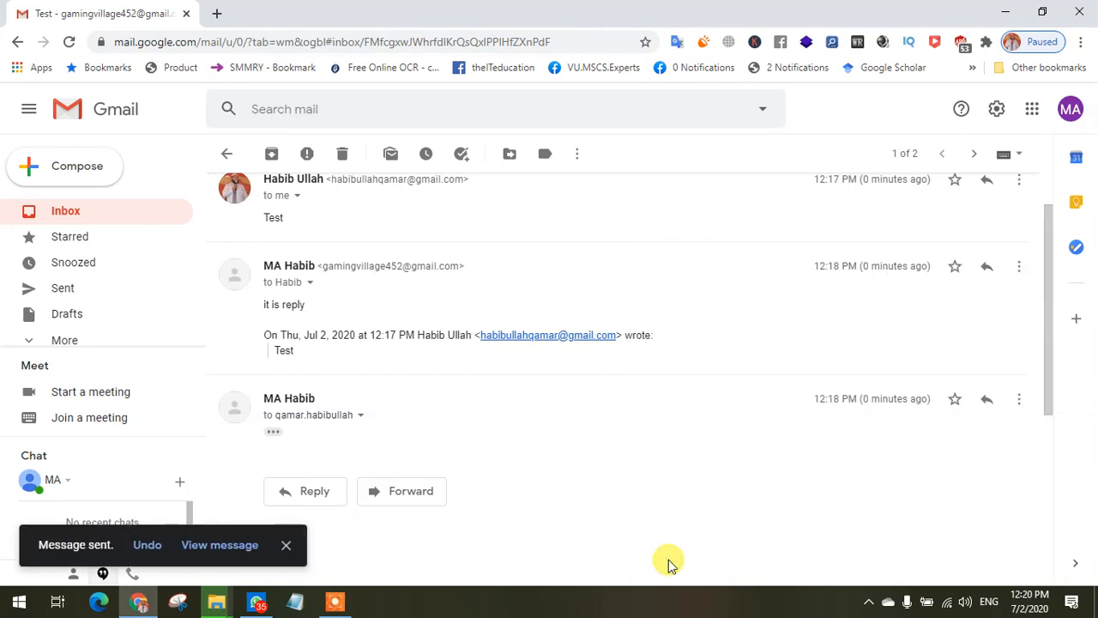
Address a new email to three contacts, picking two from address suggestions
{"action": "left_click", "coordinate": [79, 174]}
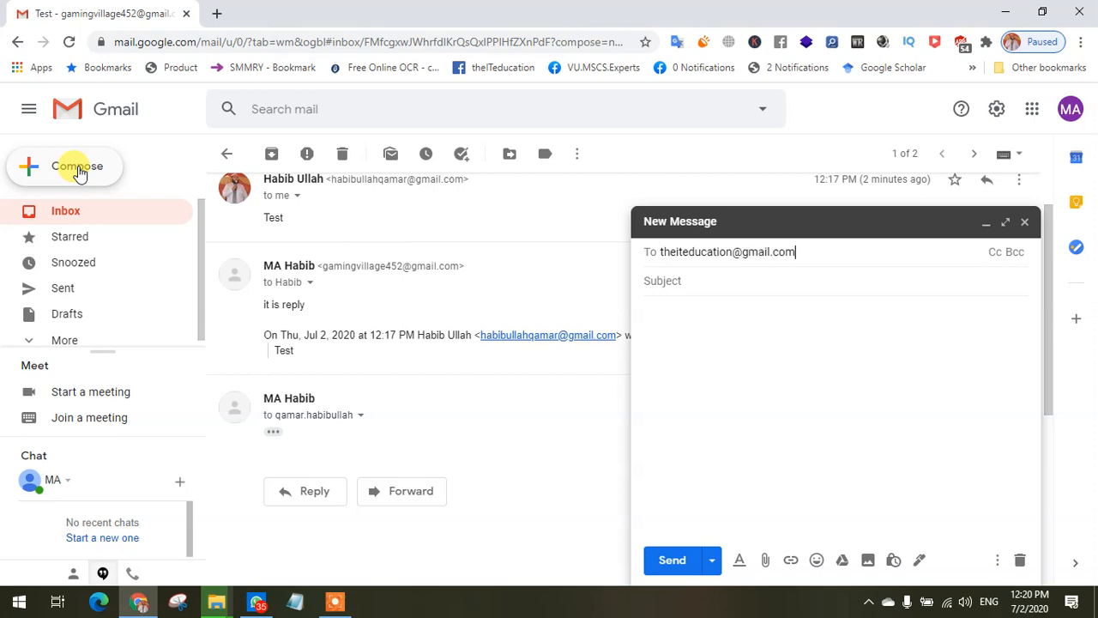
{"action": "key", "text": "Return"}
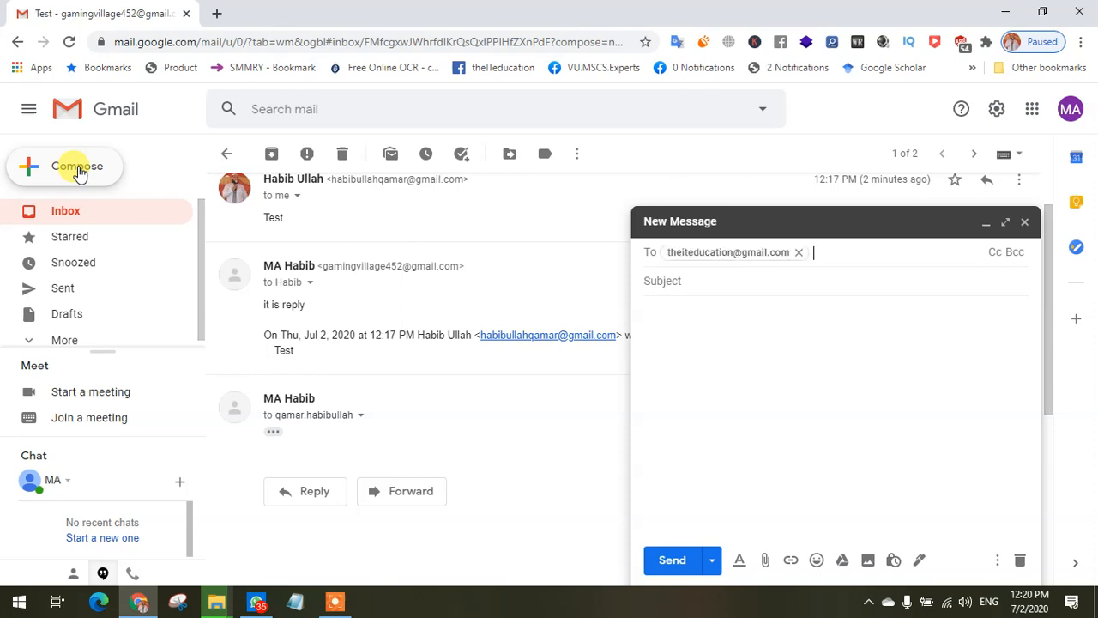
{"action": "type", "text": "qamar"}
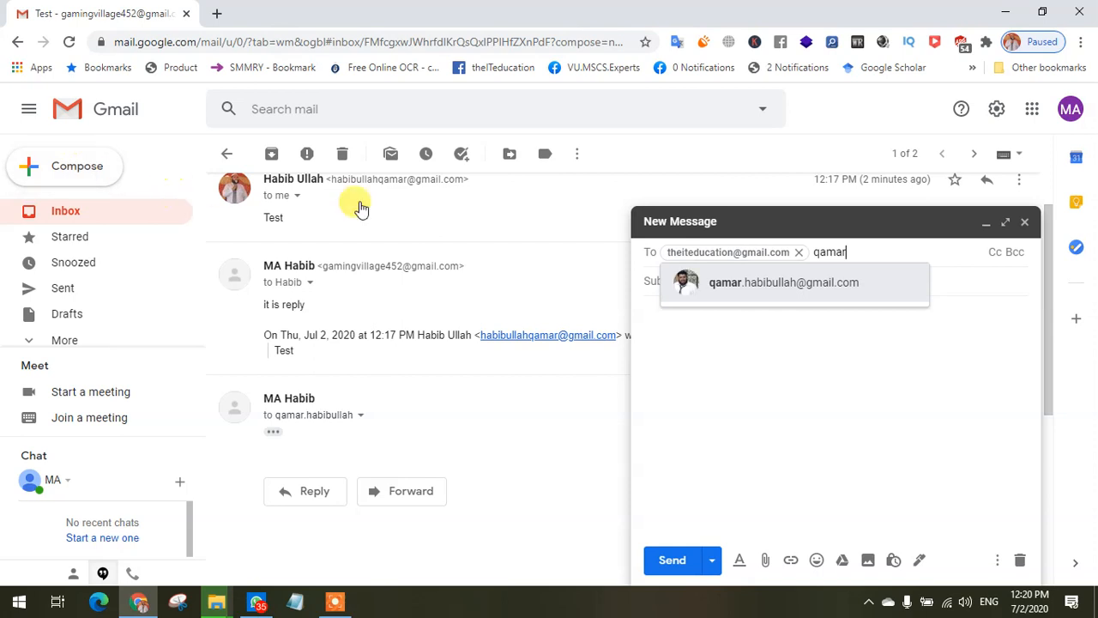
{"action": "left_click", "coordinate": [828, 287]}
{"action": "type", "text": "habib"}
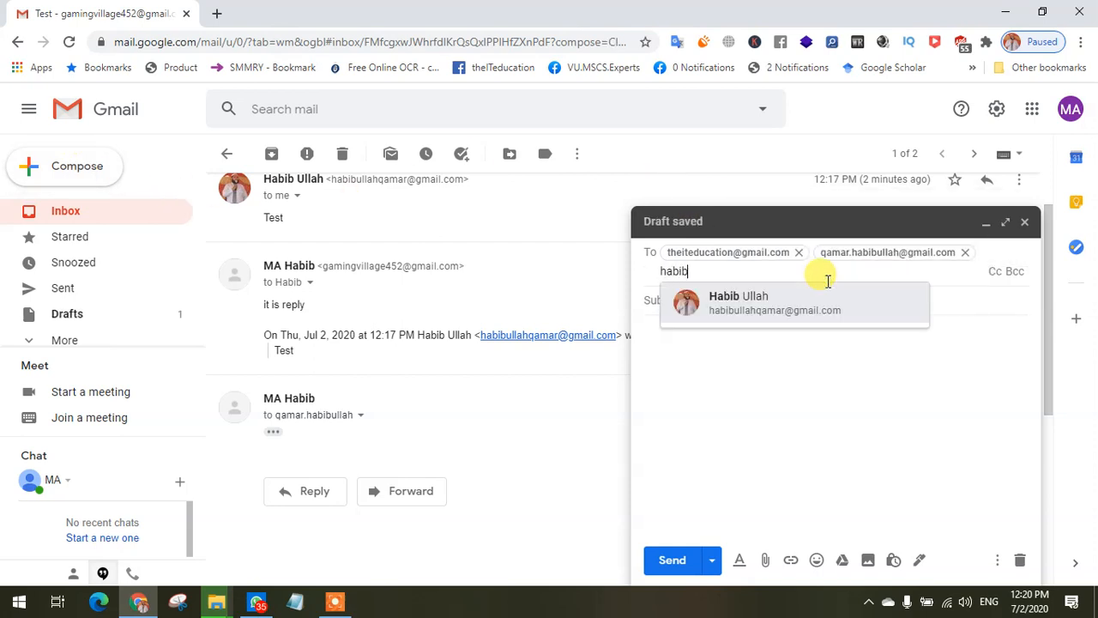
{"action": "left_click", "coordinate": [796, 301]}
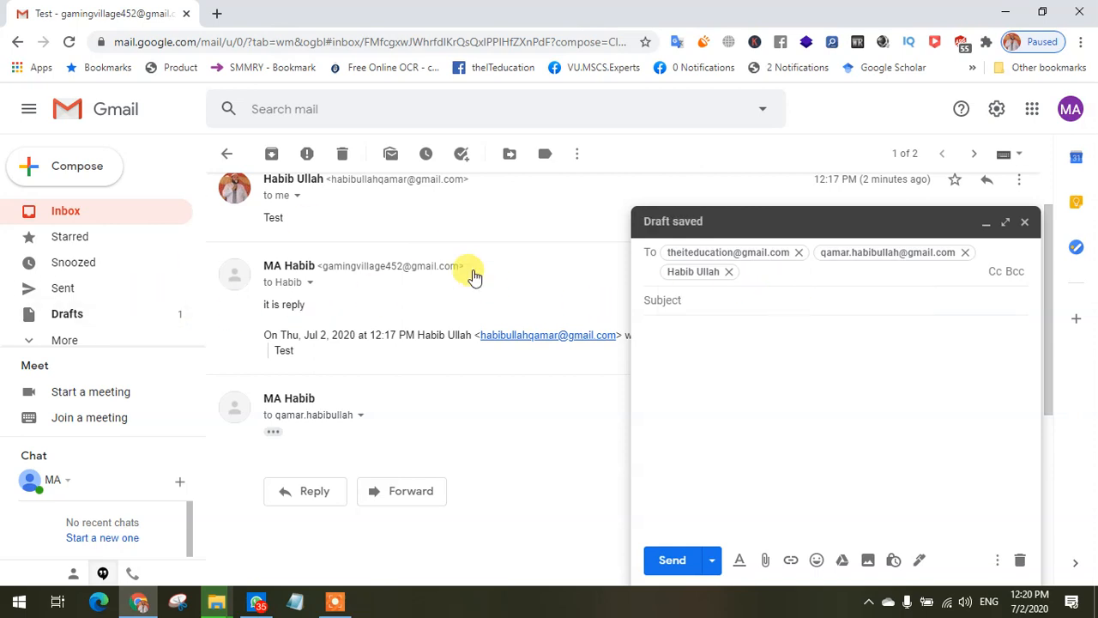
Add subject 'test email to 3 participatn' and body 'sending this email to three peoples', then send
{"action": "left_click", "coordinate": [677, 305]}
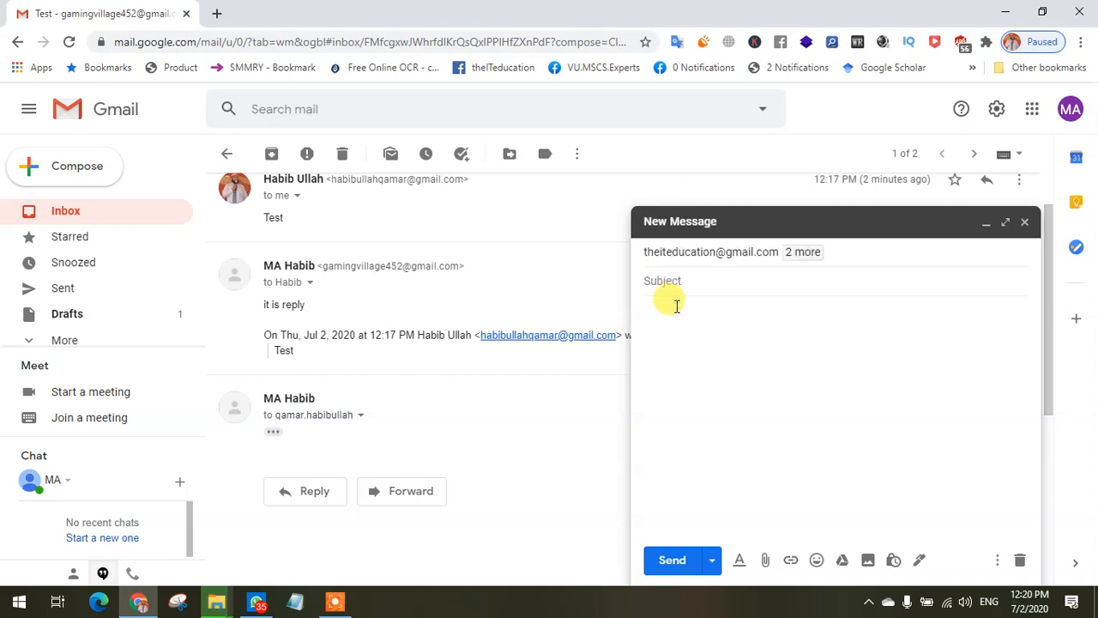
{"action": "type", "text": "test email to 3 particip"}
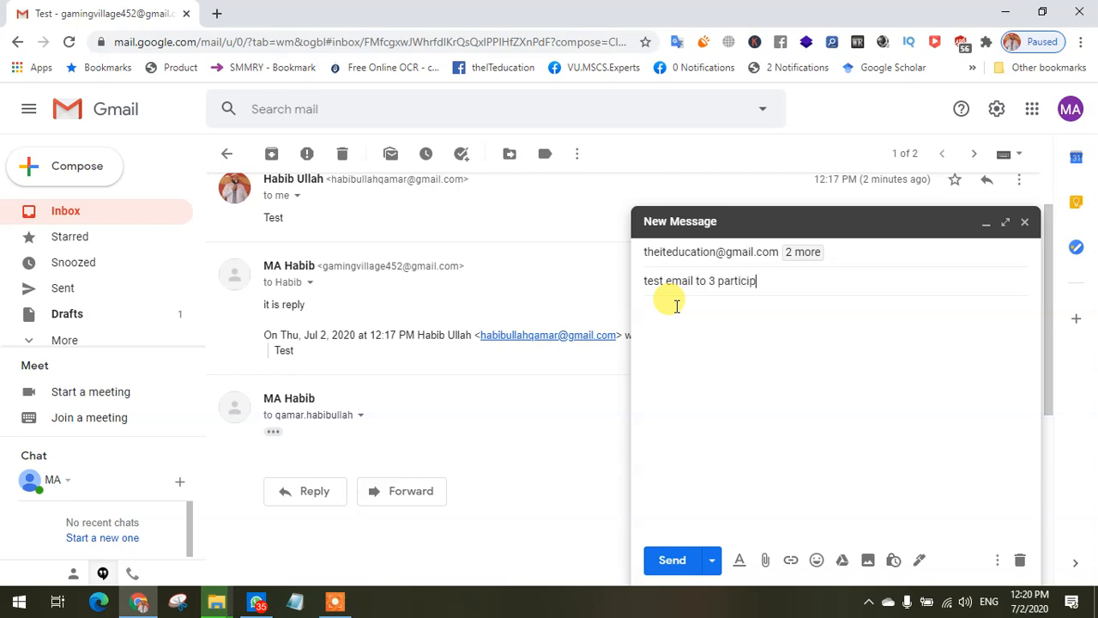
{"action": "type", "text": "atn"}
{"action": "left_click", "coordinate": [667, 319]}
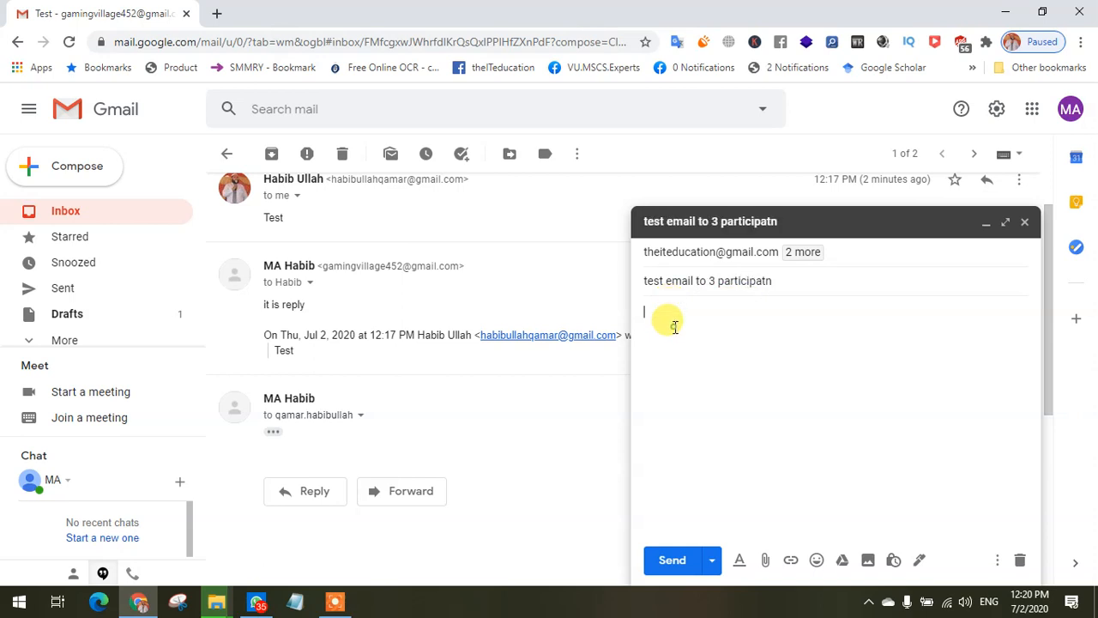
{"action": "type", "text": "senign this email to three peoples"}
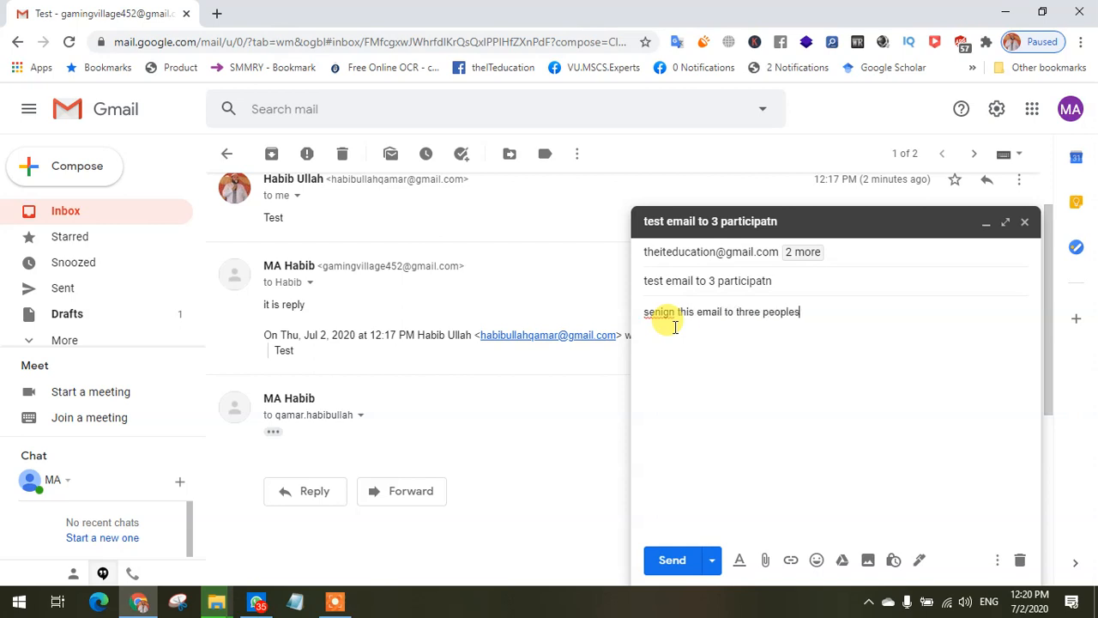
{"action": "left_click", "coordinate": [657, 311]}
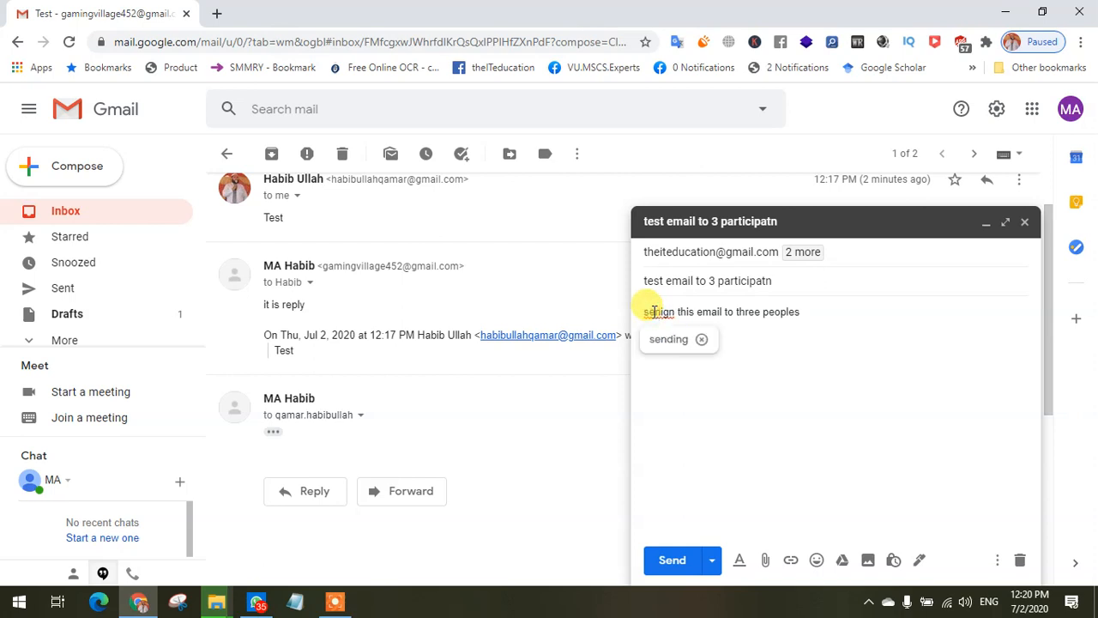
{"action": "left_click", "coordinate": [660, 336]}
{"action": "double_click", "coordinate": [663, 312]}
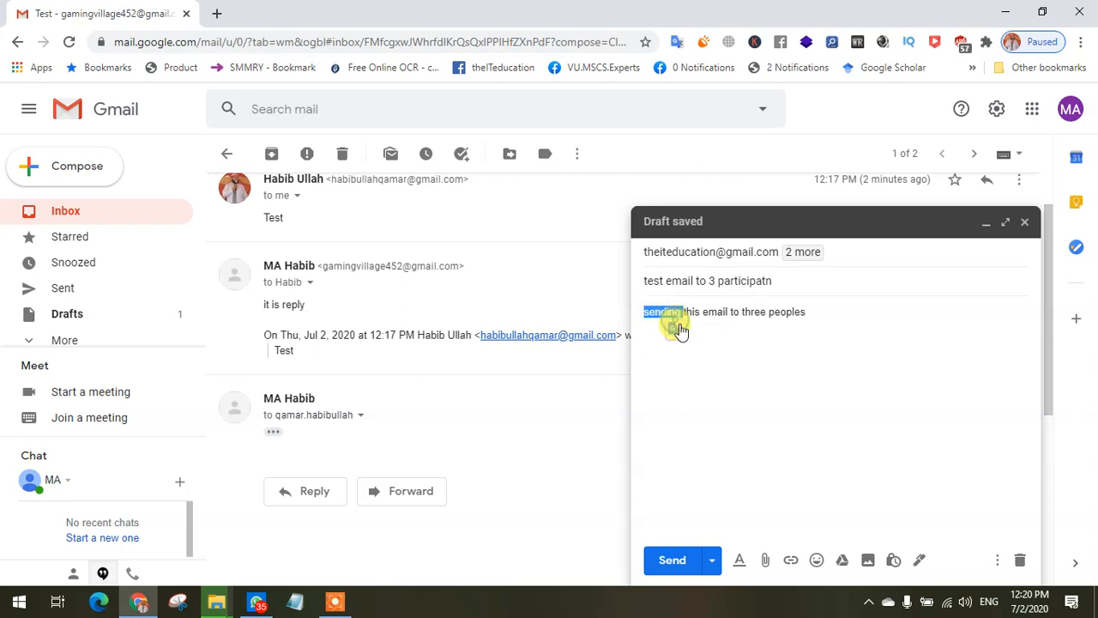
{"action": "left_click", "coordinate": [766, 402]}
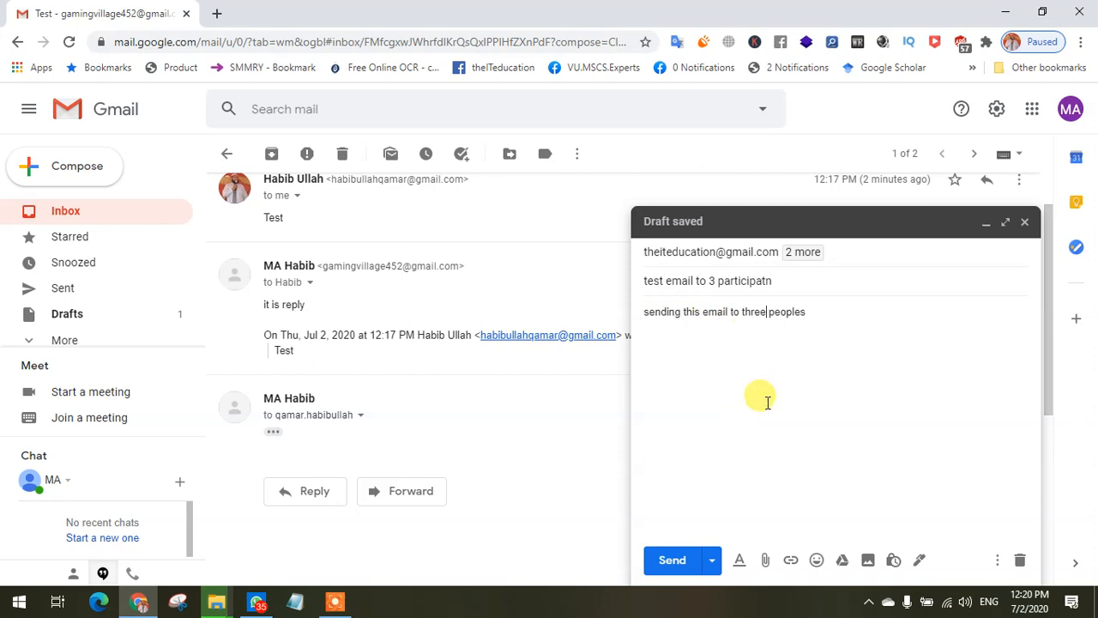
{"action": "left_click", "coordinate": [672, 560]}
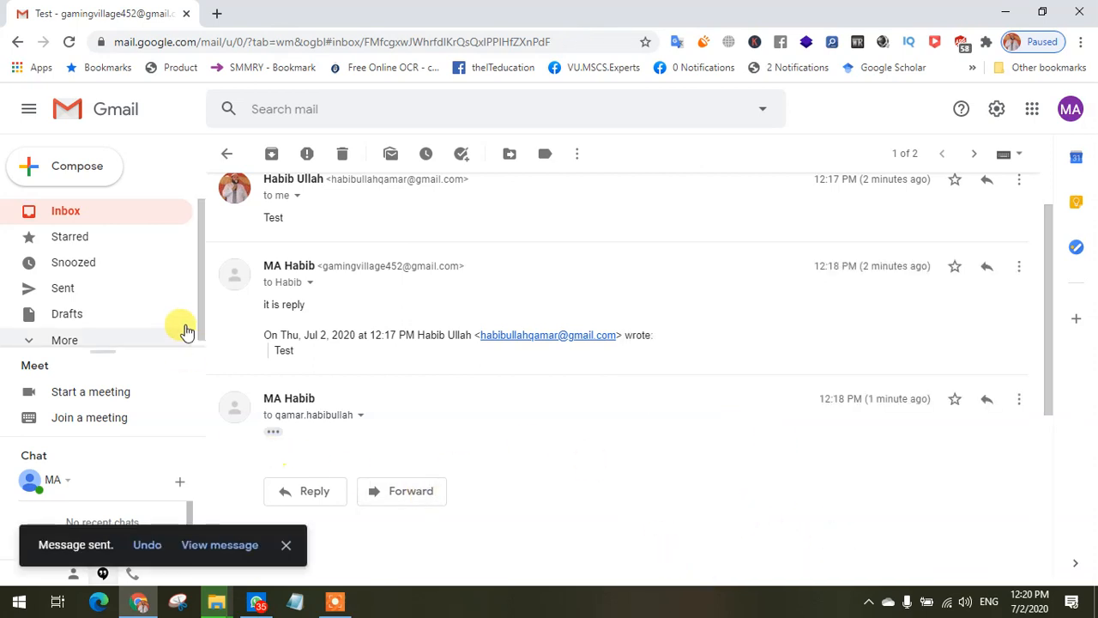
Check the Sent folder's four messages, then sign out from the account menu
{"action": "left_click", "coordinate": [81, 293]}
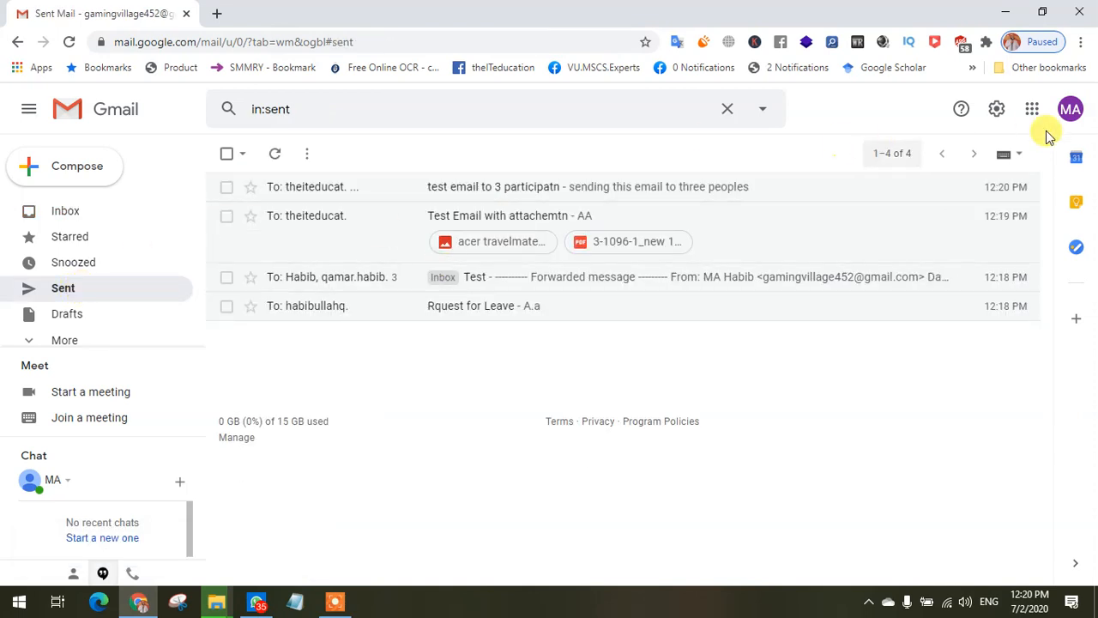
{"action": "left_click", "coordinate": [1071, 112]}
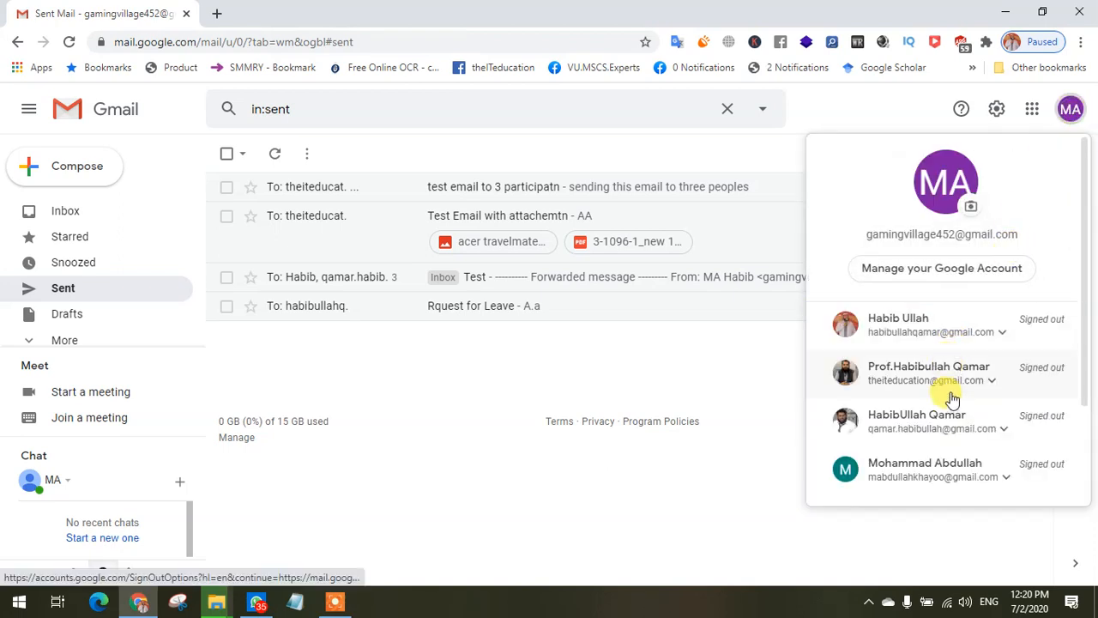
{"action": "left_click_drag", "start_coordinate": [1087, 251], "coordinate": [1078, 406]}
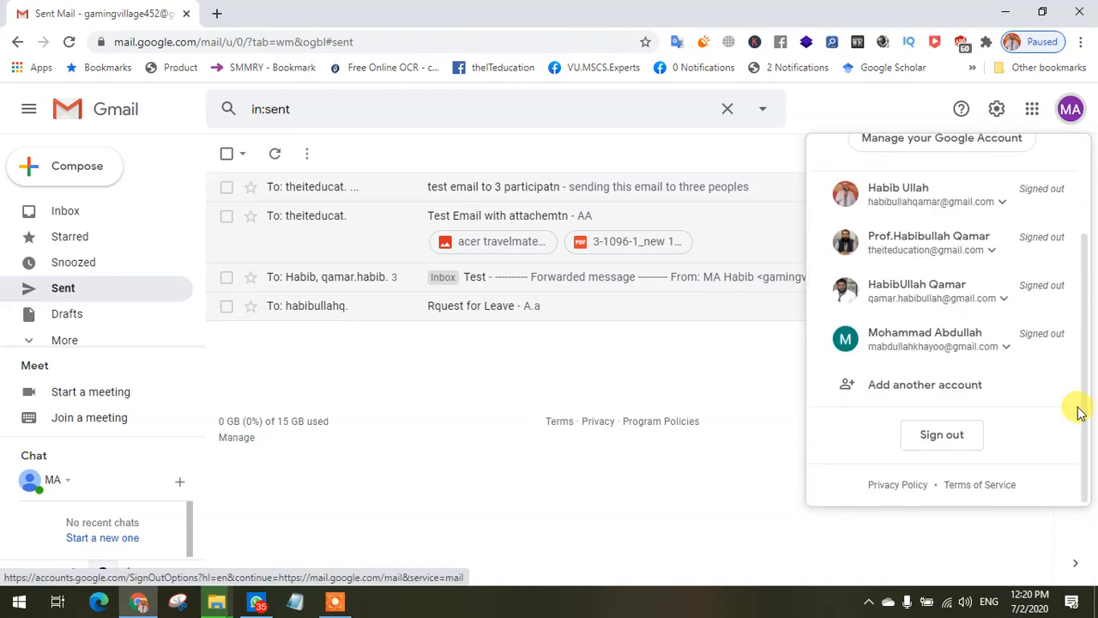
{"action": "left_click", "coordinate": [1069, 109]}
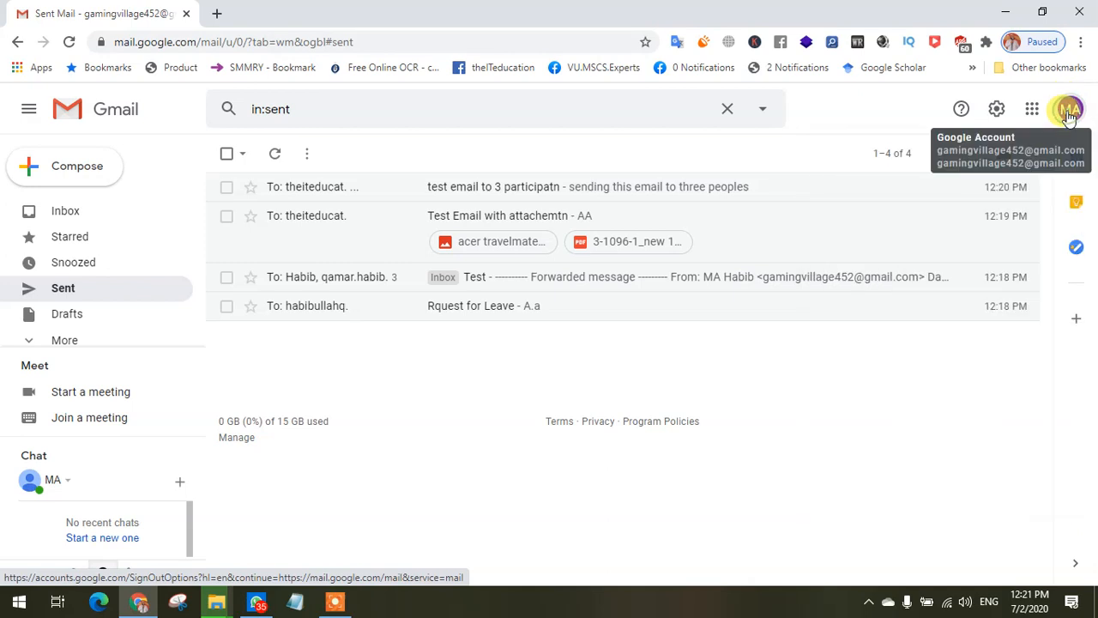
{"action": "left_click", "coordinate": [1069, 111]}
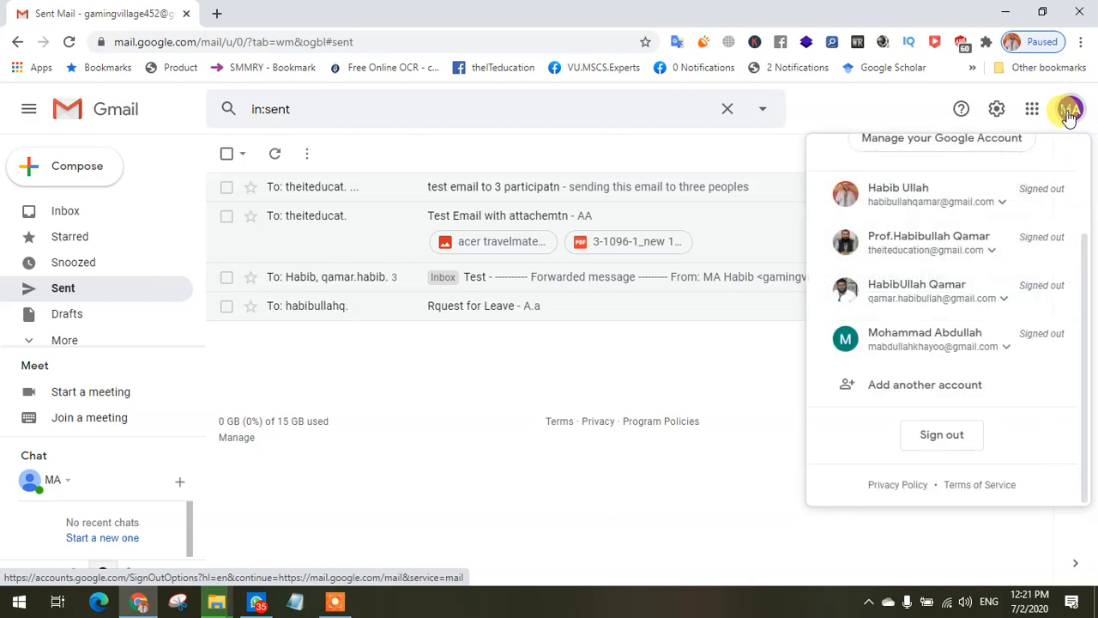
{"action": "left_click", "coordinate": [932, 436]}
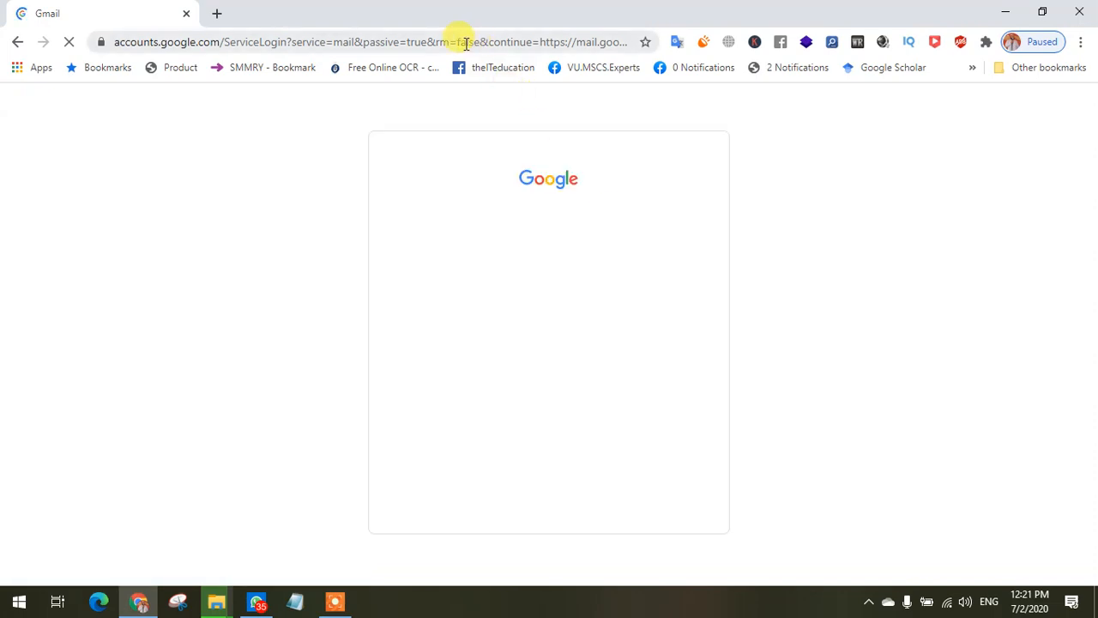
Choose Use another account and submit the new account's email address
{"action": "left_click", "coordinate": [466, 43]}
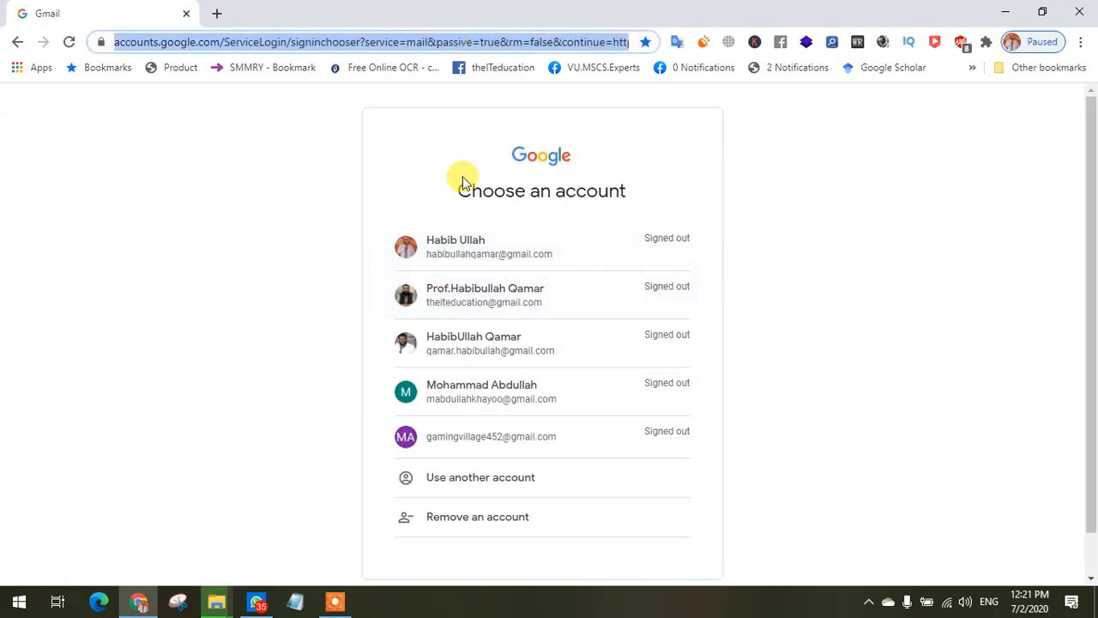
{"action": "left_click", "coordinate": [468, 476]}
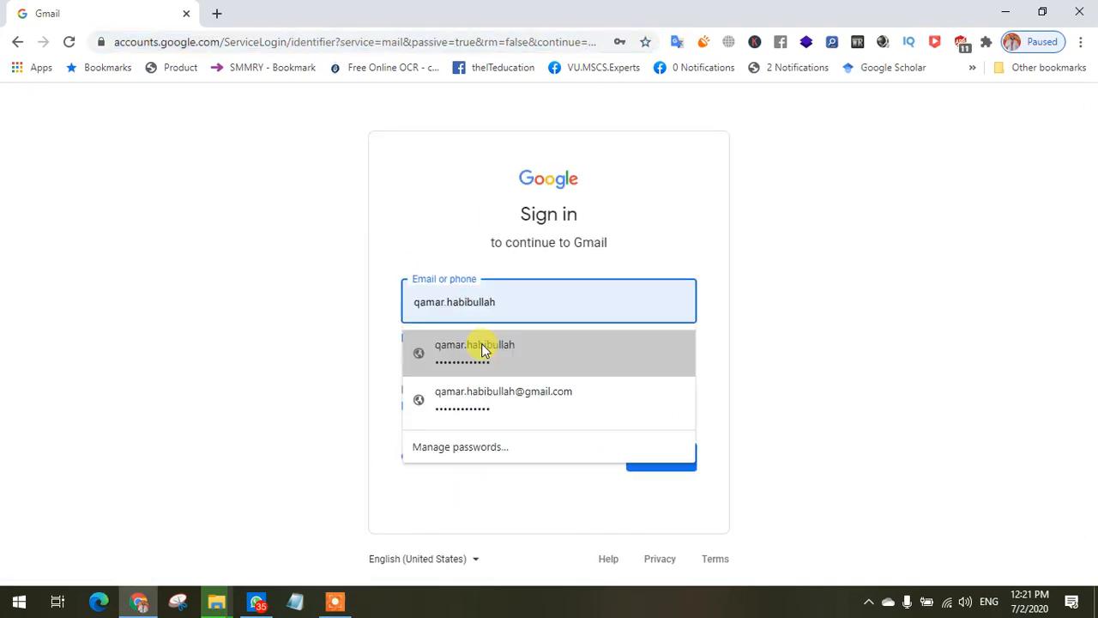
{"action": "key", "text": "ctrl+a"}
{"action": "key", "text": "BackSpace"}
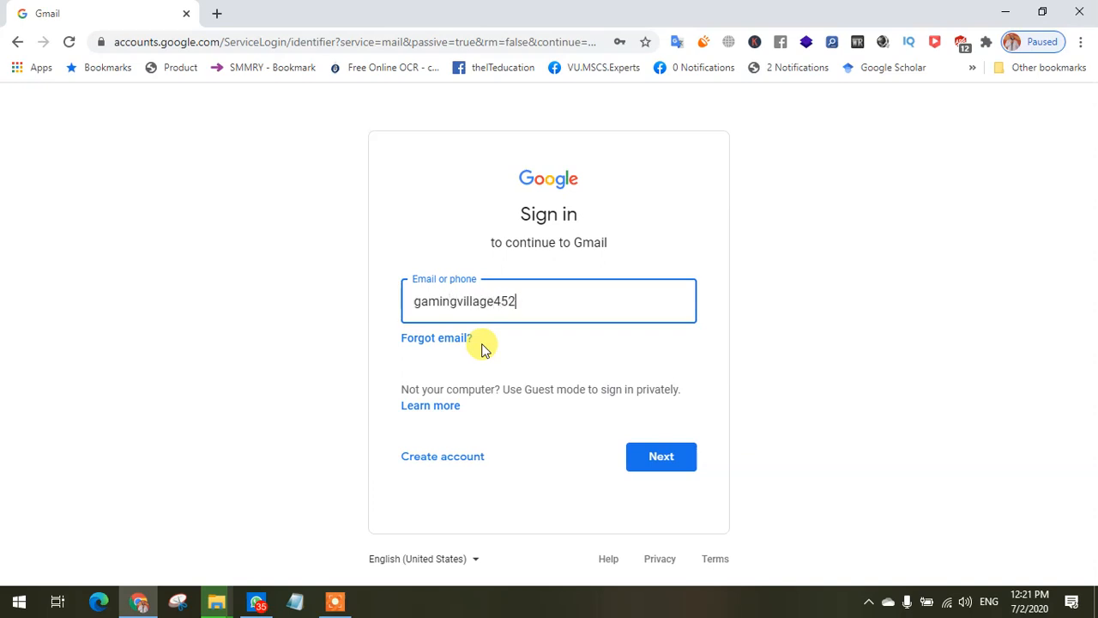
{"action": "key", "text": "Return"}
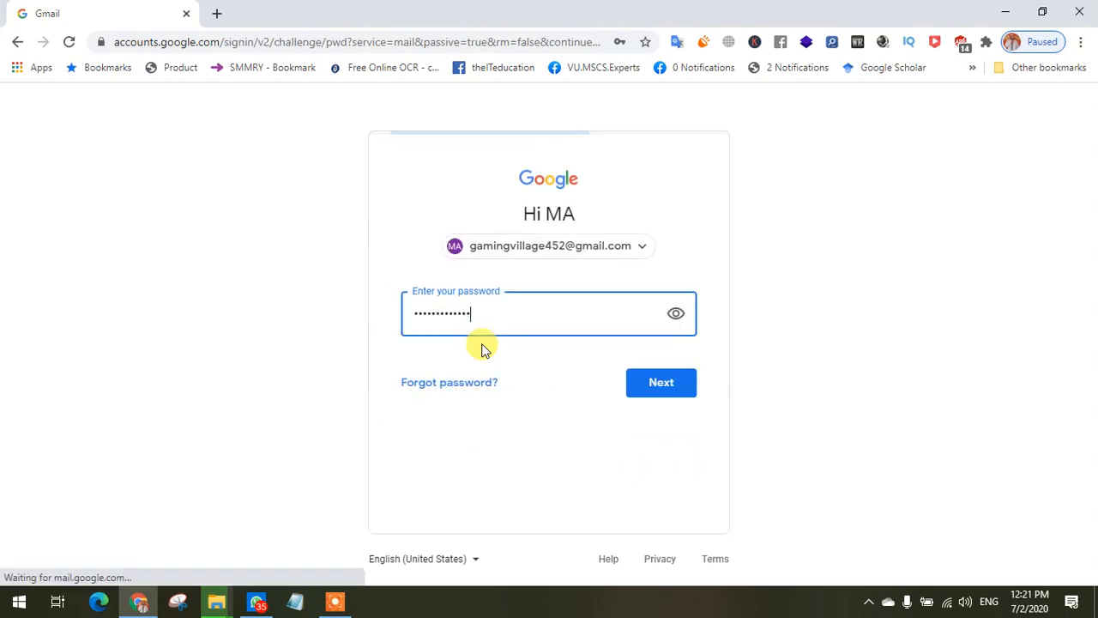
Enter the account password, retrying until sign-in succeeds and the inbox loads
{"action": "left_click", "coordinate": [669, 386]}
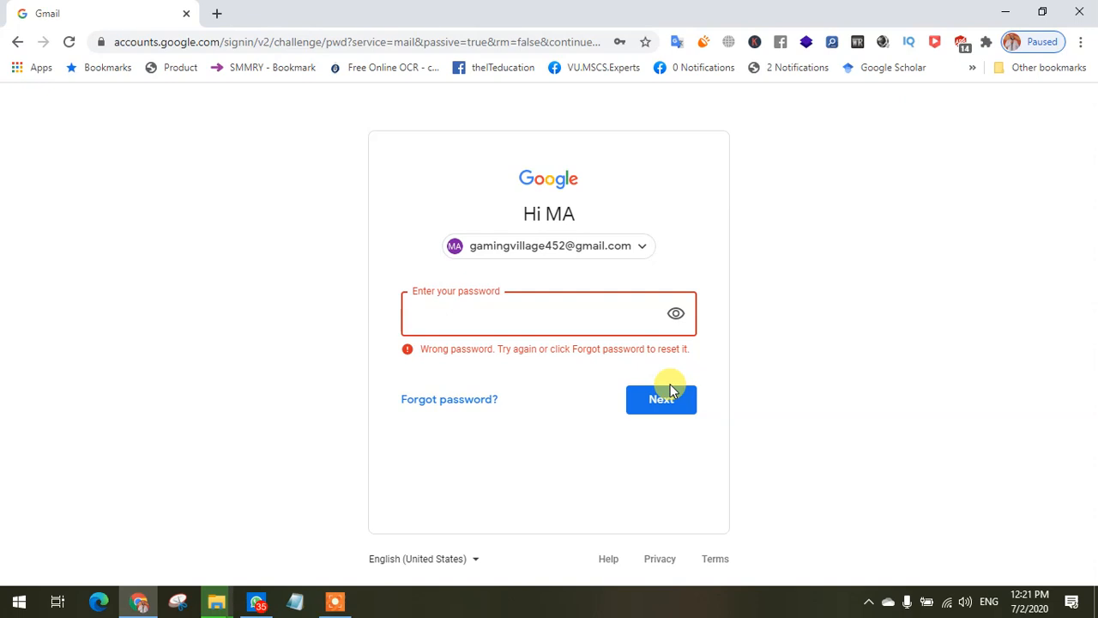
{"action": "key", "text": "BackSpace"}
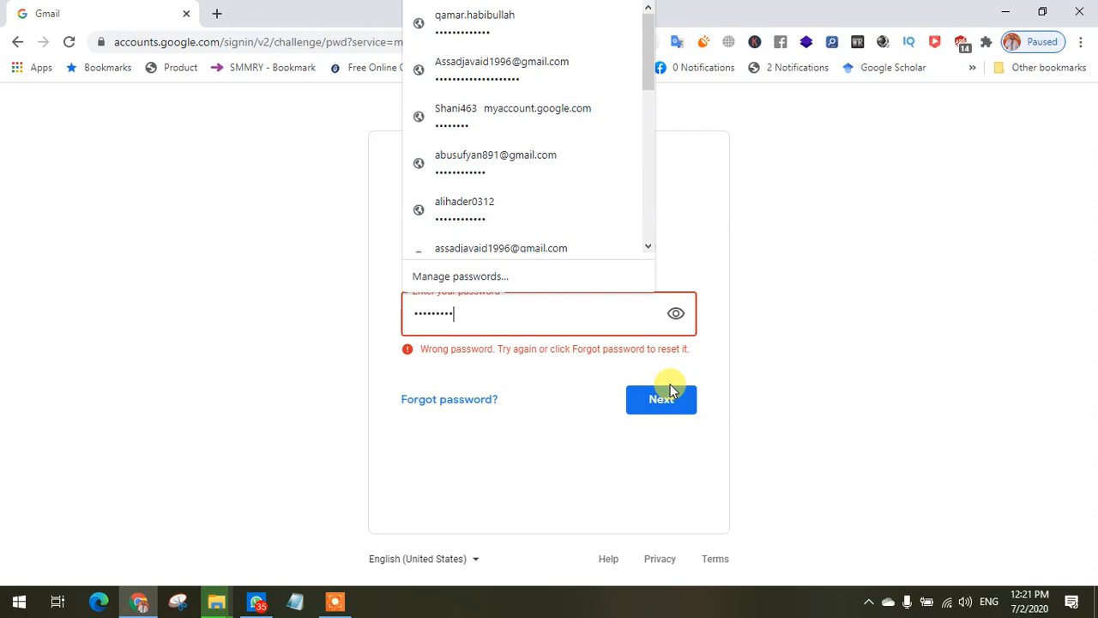
{"action": "left_click", "coordinate": [675, 402]}
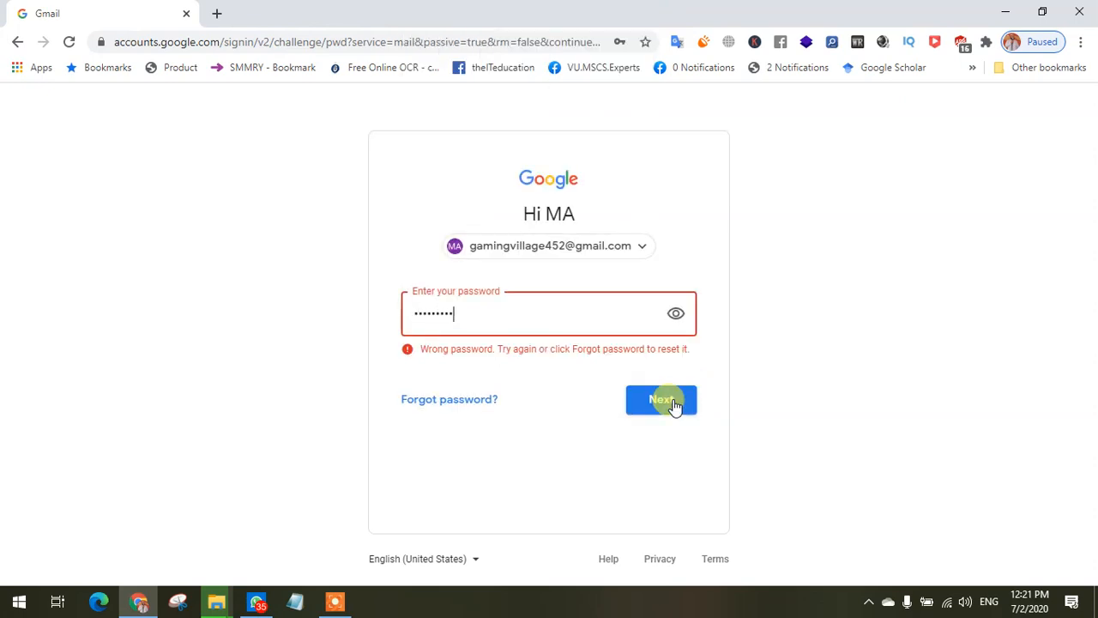
{"action": "left_click", "coordinate": [676, 403]}
{"action": "left_click", "coordinate": [666, 410]}
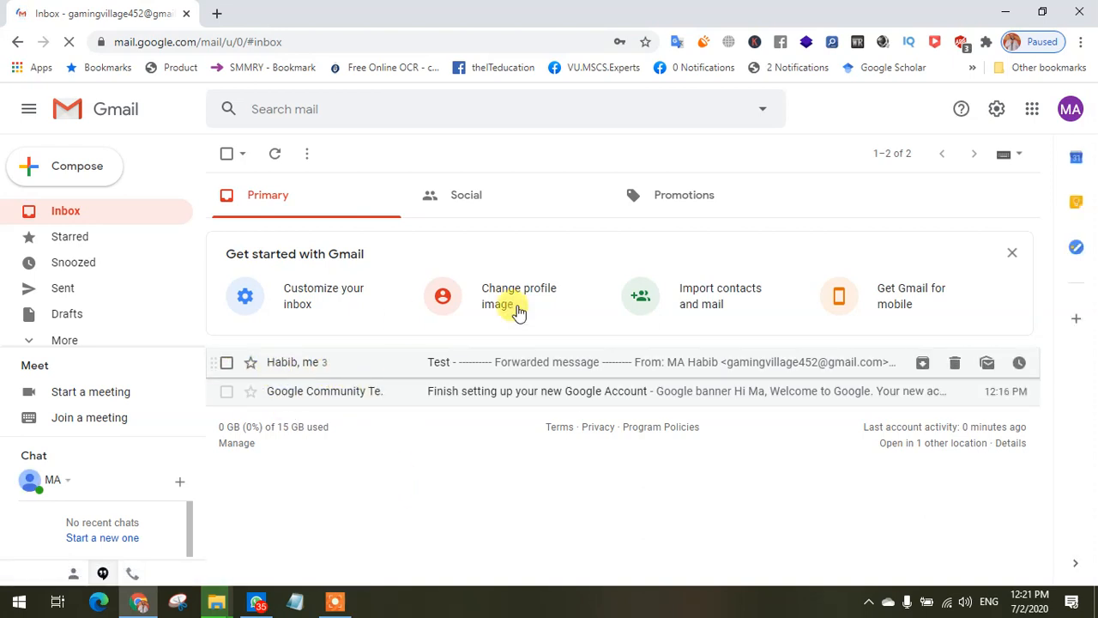
Close the Get started with Gmail panel, sign out, and close the Chrome window
{"action": "left_click", "coordinate": [1014, 255]}
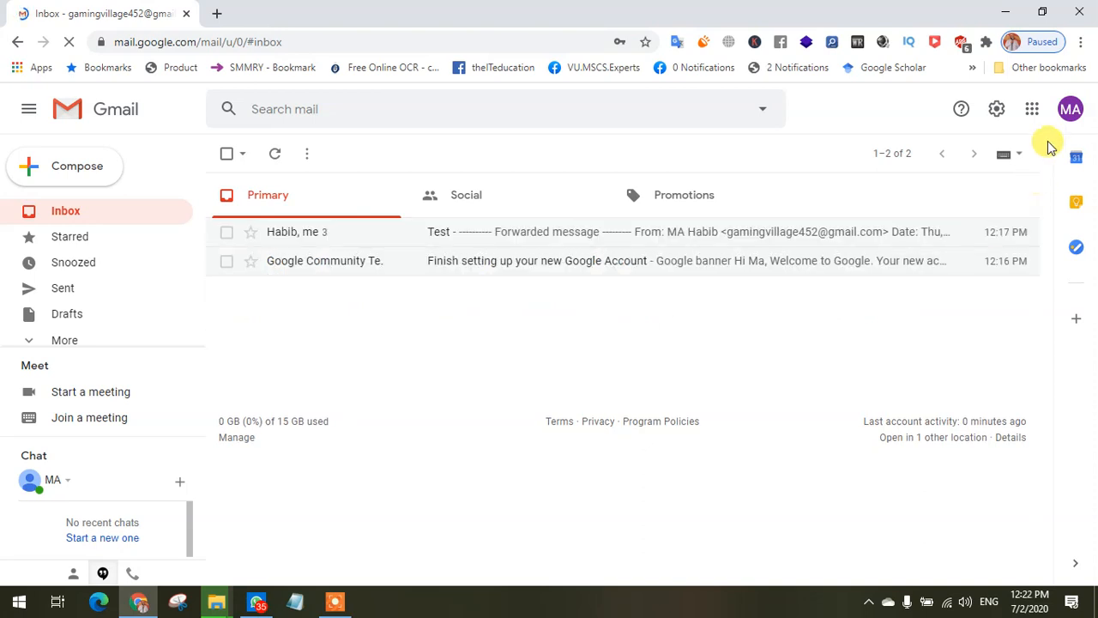
{"action": "left_click", "coordinate": [1070, 109]}
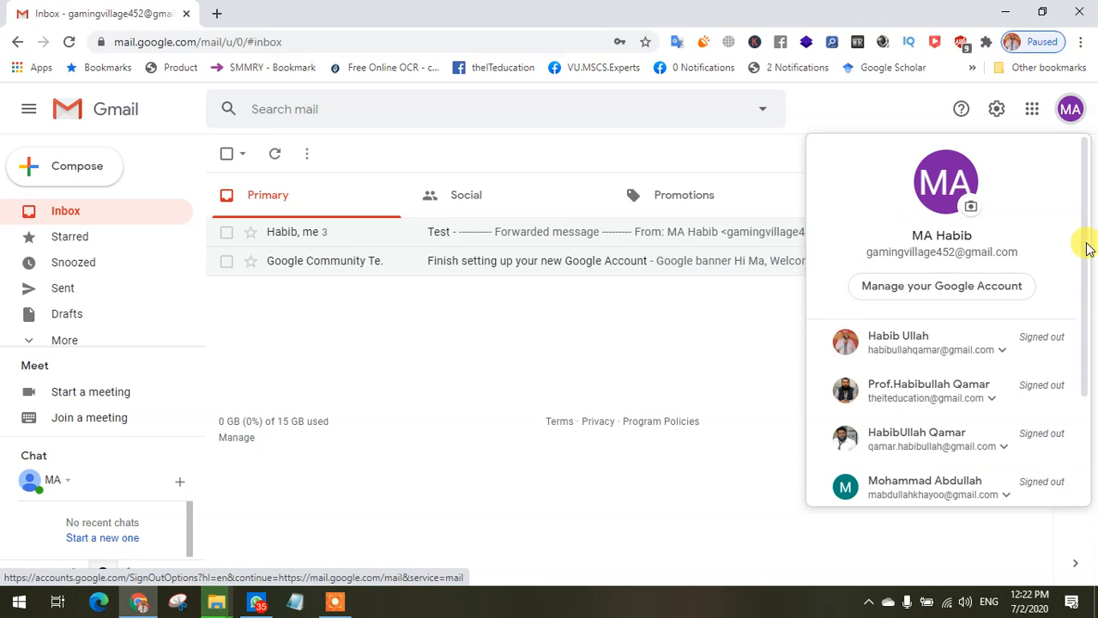
{"action": "left_click_drag", "start_coordinate": [1088, 246], "coordinate": [1067, 400]}
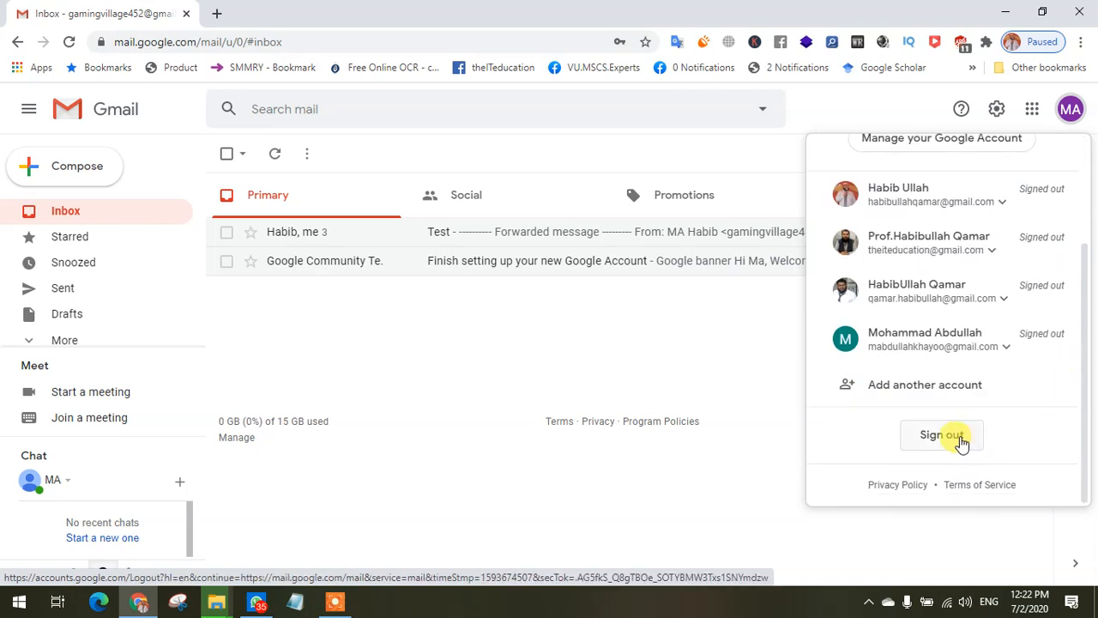
{"action": "left_click", "coordinate": [960, 438]}
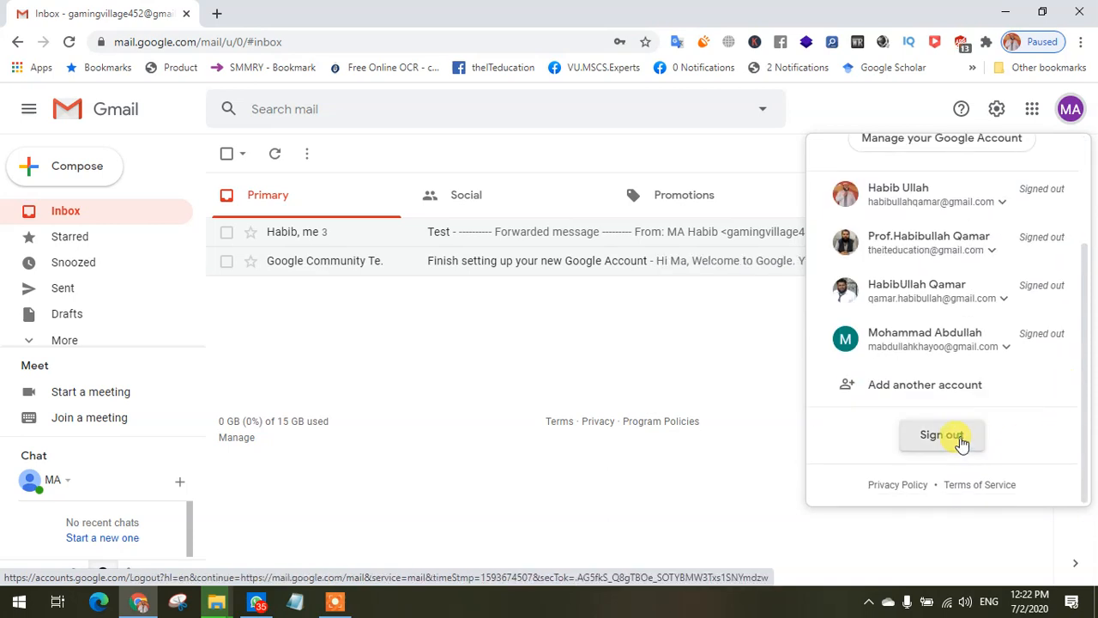
{"action": "left_click", "coordinate": [1084, 11]}
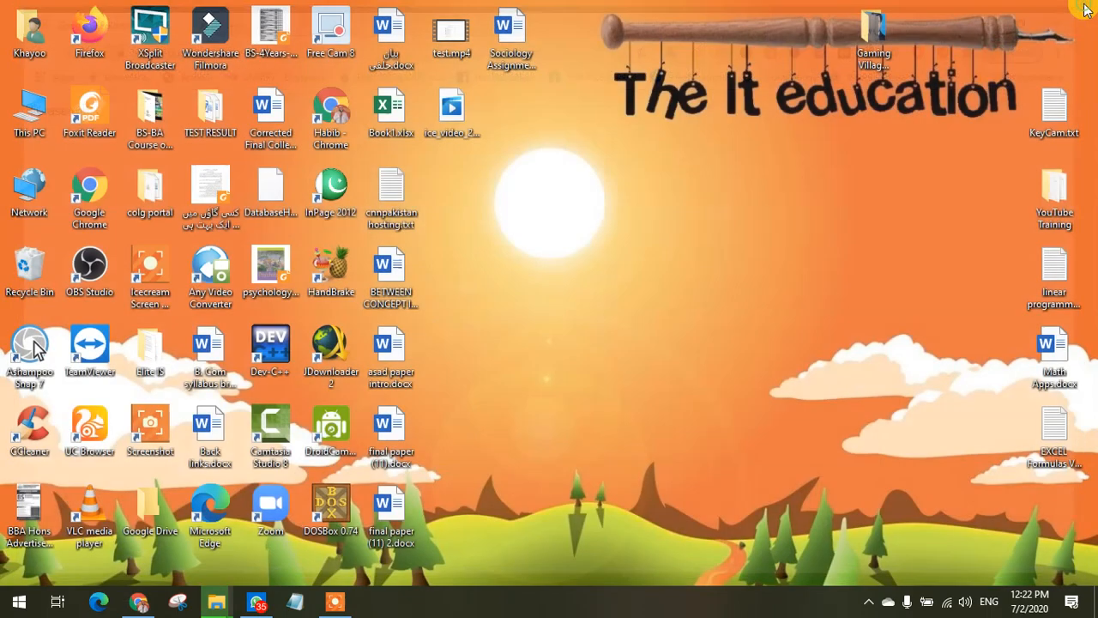